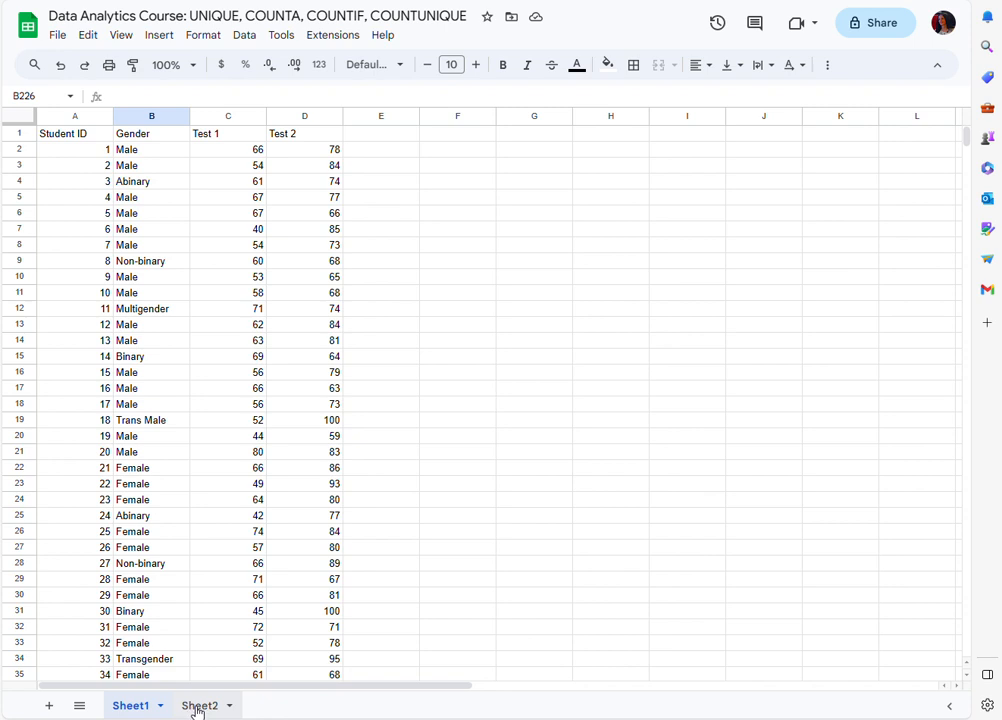
# Step: In cell B3 of Sheet2, list the distinct genders from Sheet1's column B with =UNIQUE(Sheet1!B:B)
pyautogui.click(197, 708)
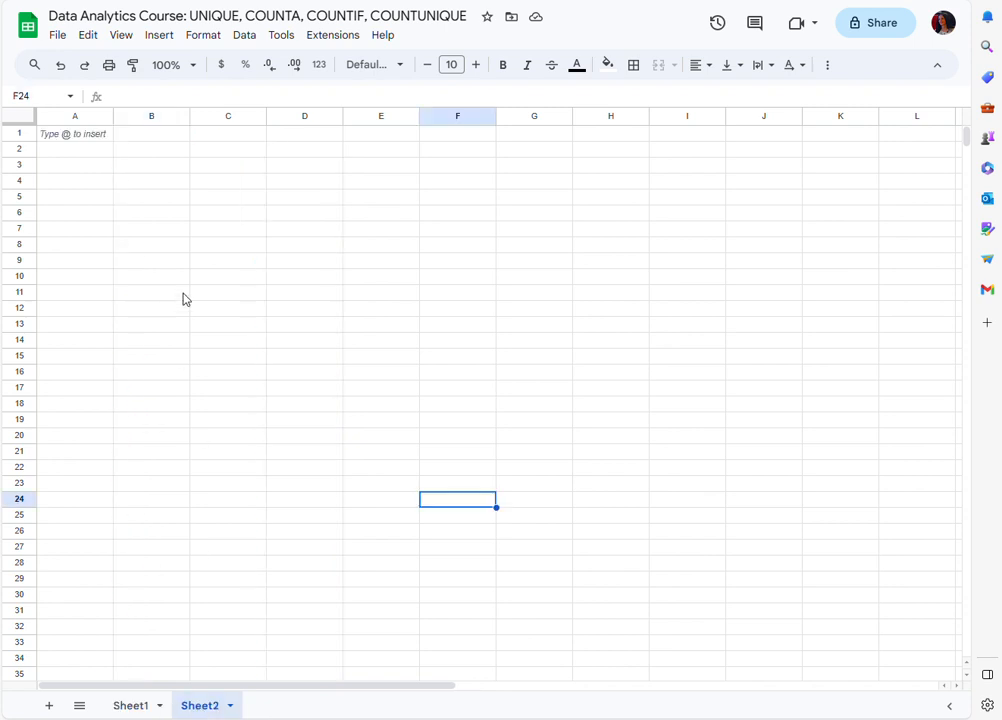
pyautogui.click(145, 172)
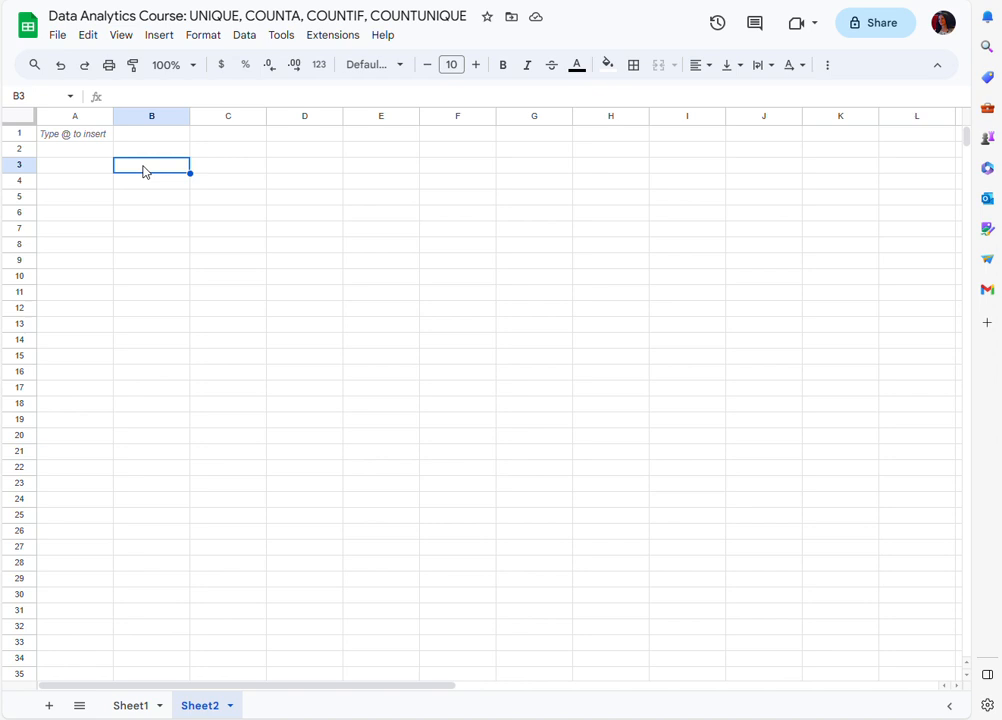
pyautogui.write('=')
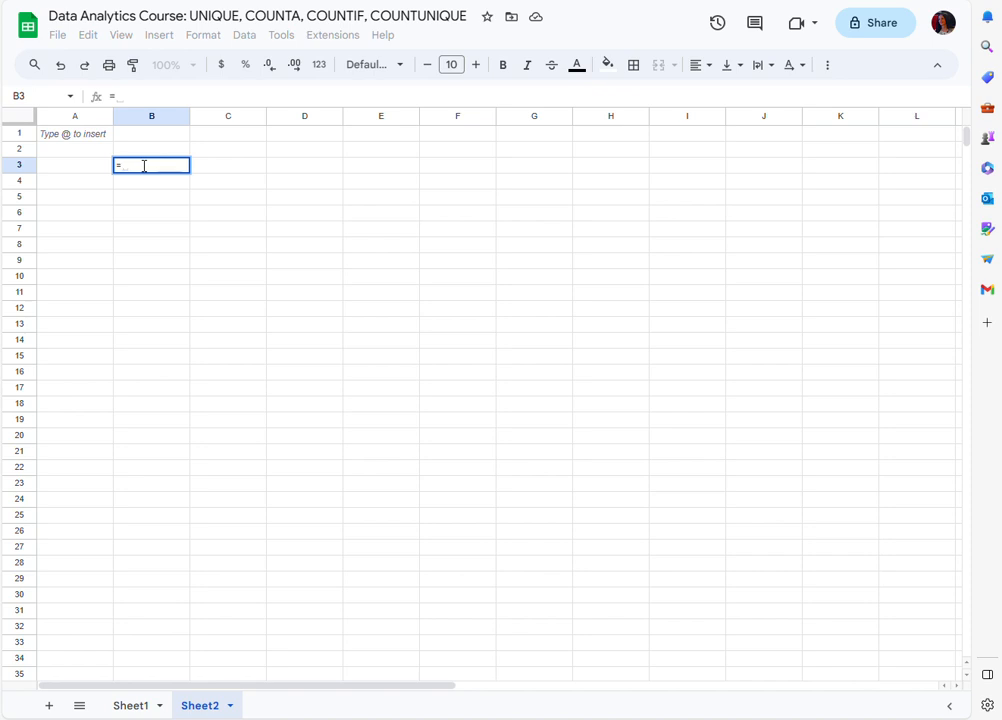
pyautogui.write('unique')
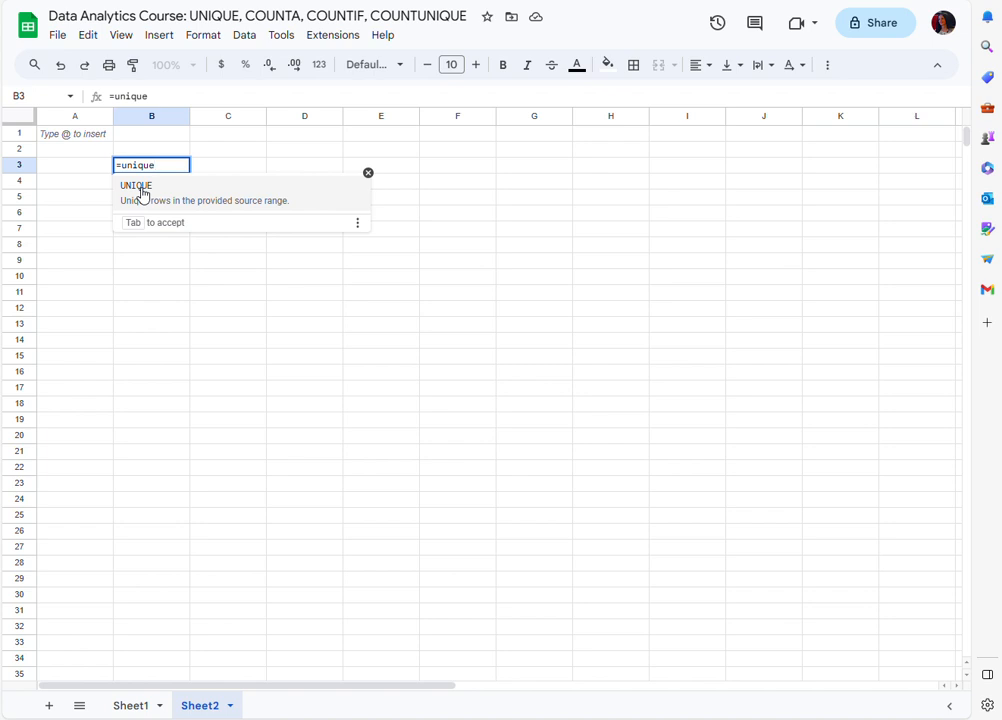
pyautogui.click(141, 195)
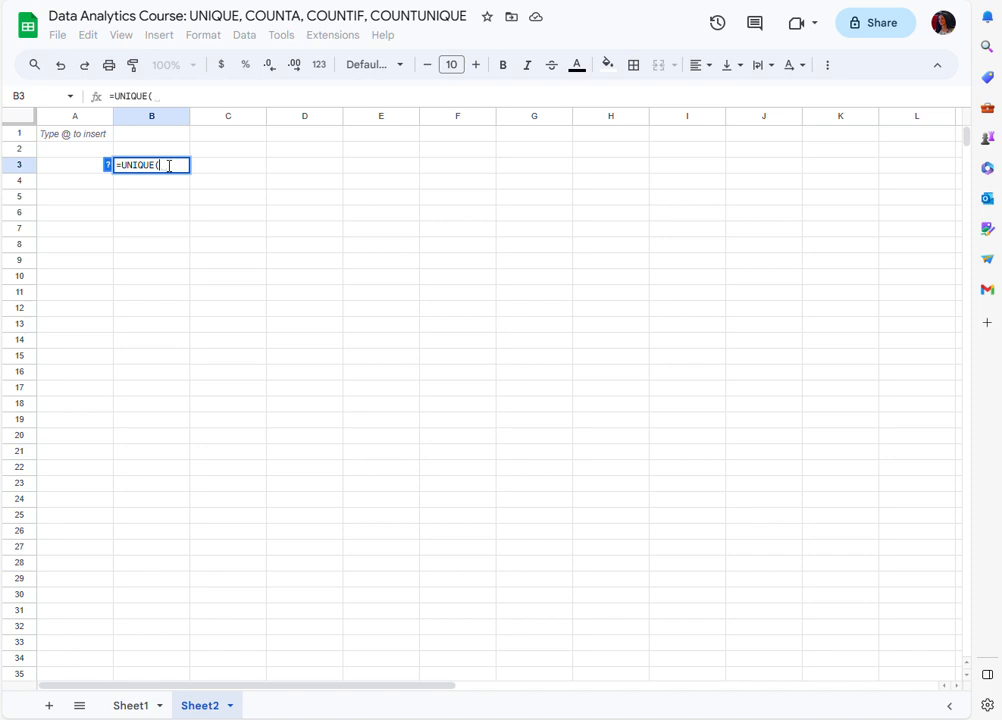
pyautogui.click(131, 708)
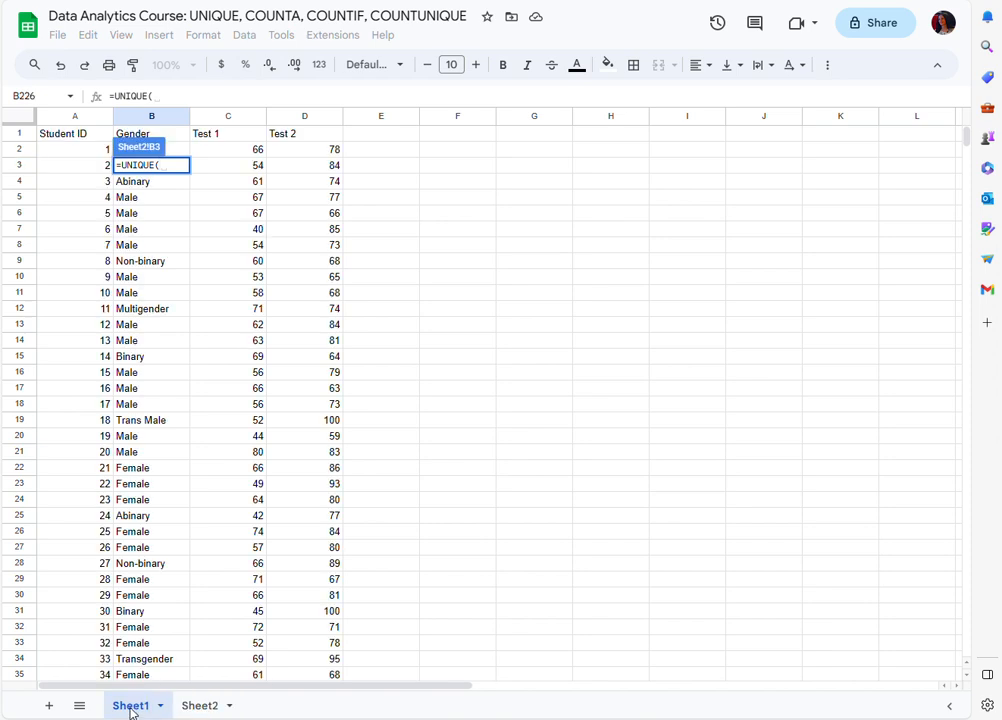
pyautogui.click(132, 120)
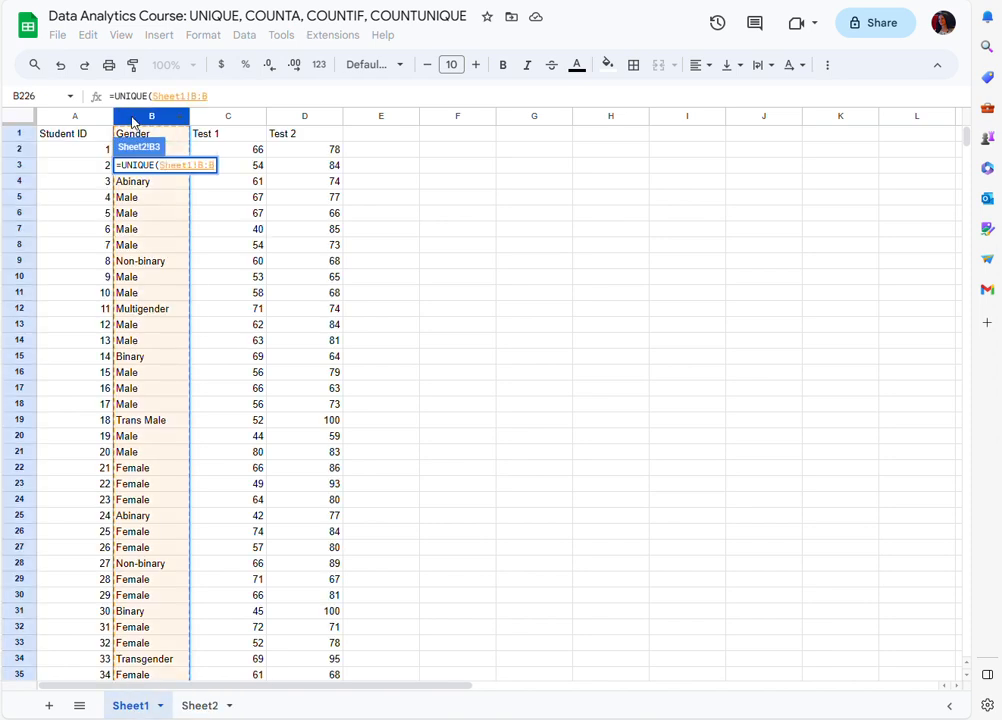
pyautogui.write(')')
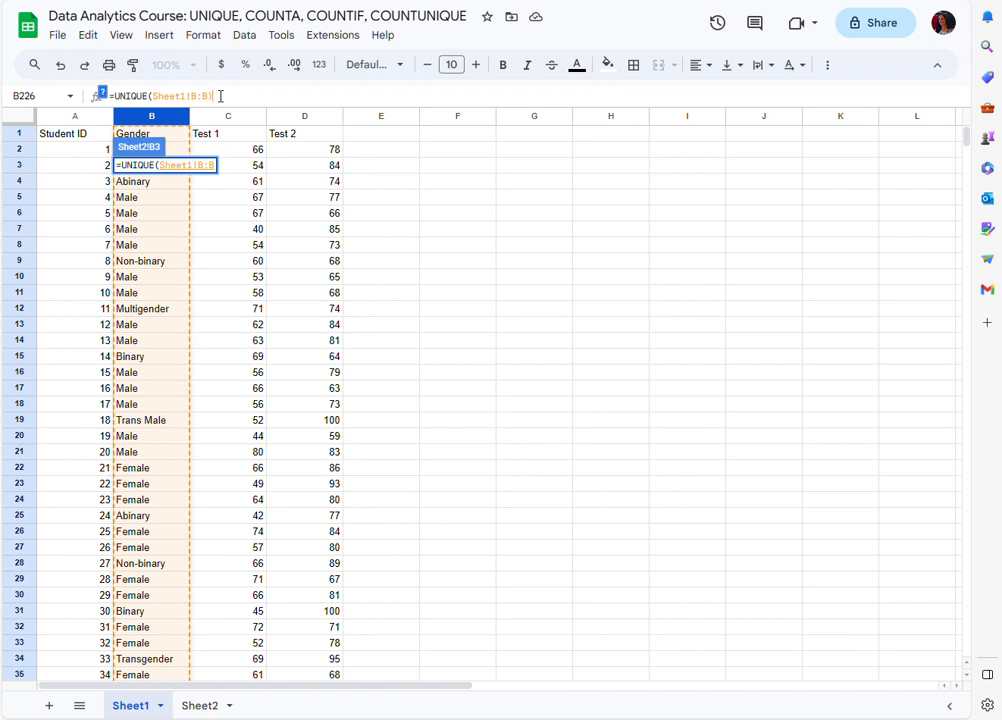
pyautogui.press('Return')
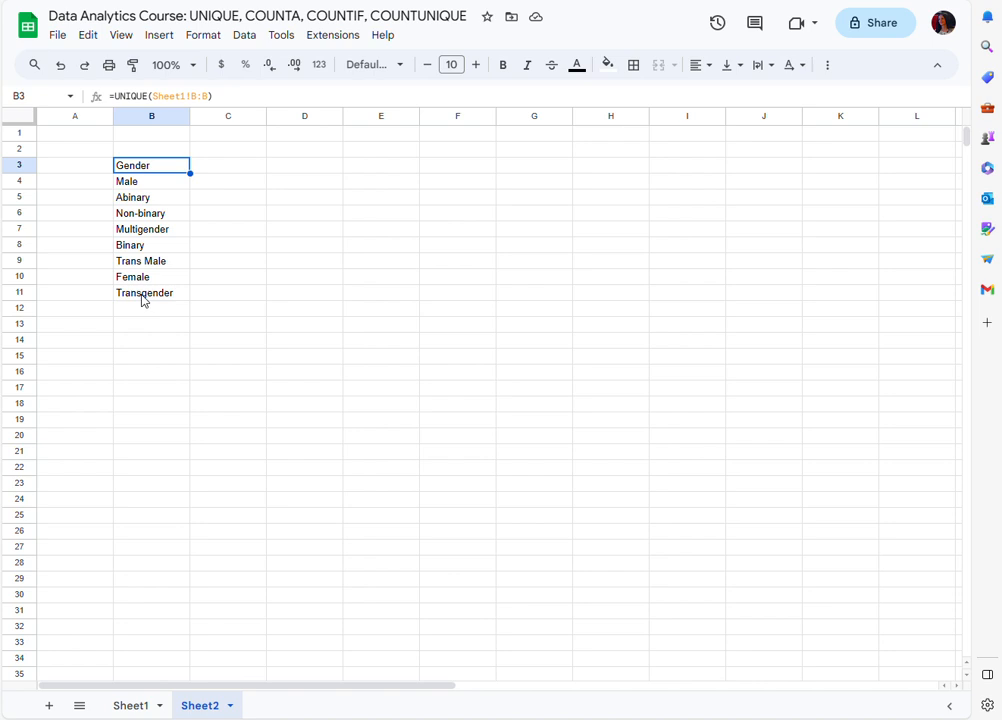
# Step: In cell C4 of Sheet2, count the male students with =COUNTIF(Sheet1!B:B, "Male")
pyautogui.click(225, 187)
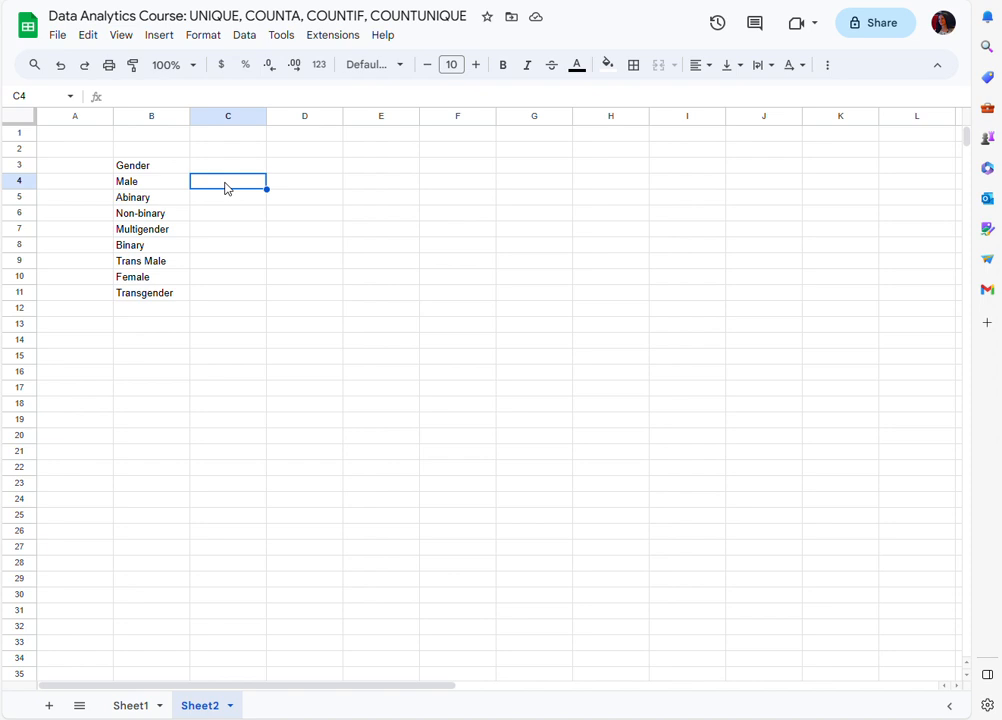
pyautogui.write('=')
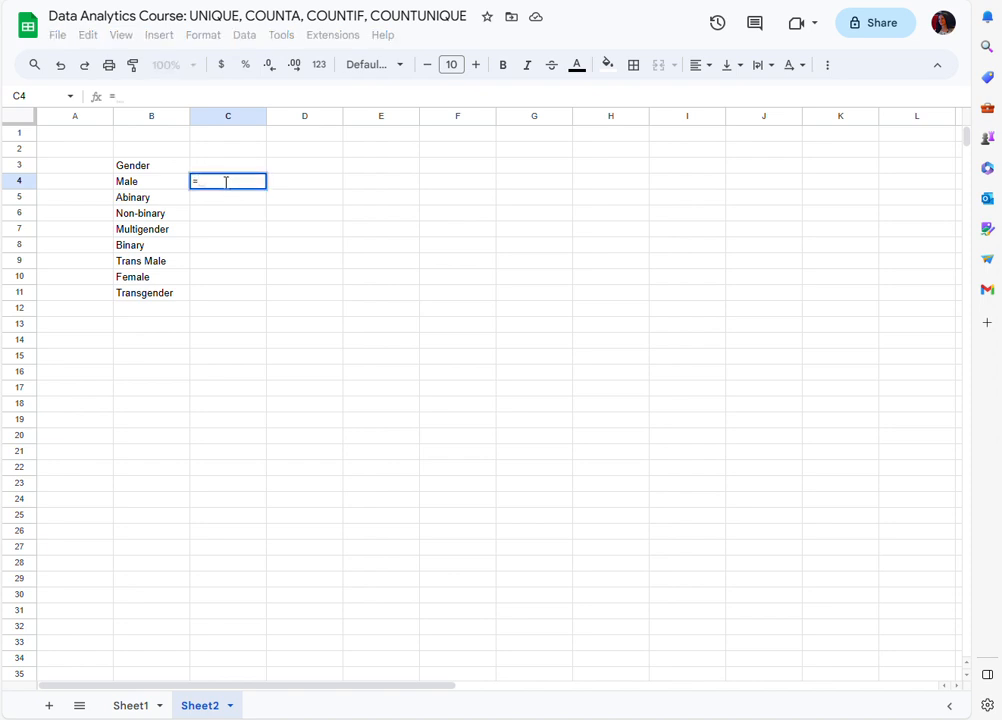
pyautogui.write('countif')
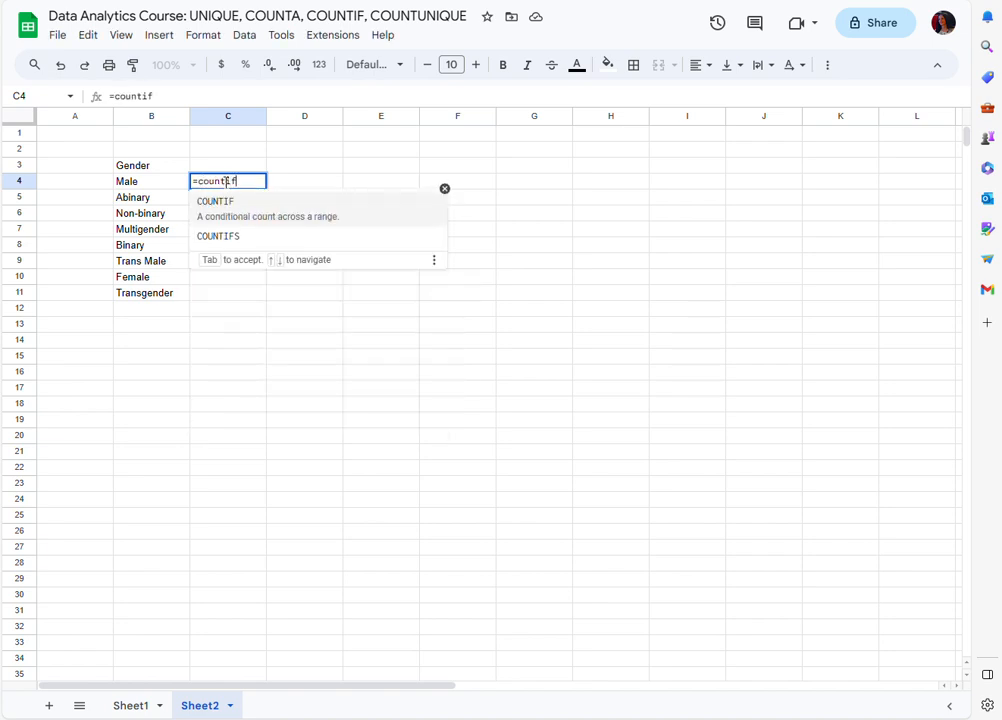
pyautogui.click(227, 212)
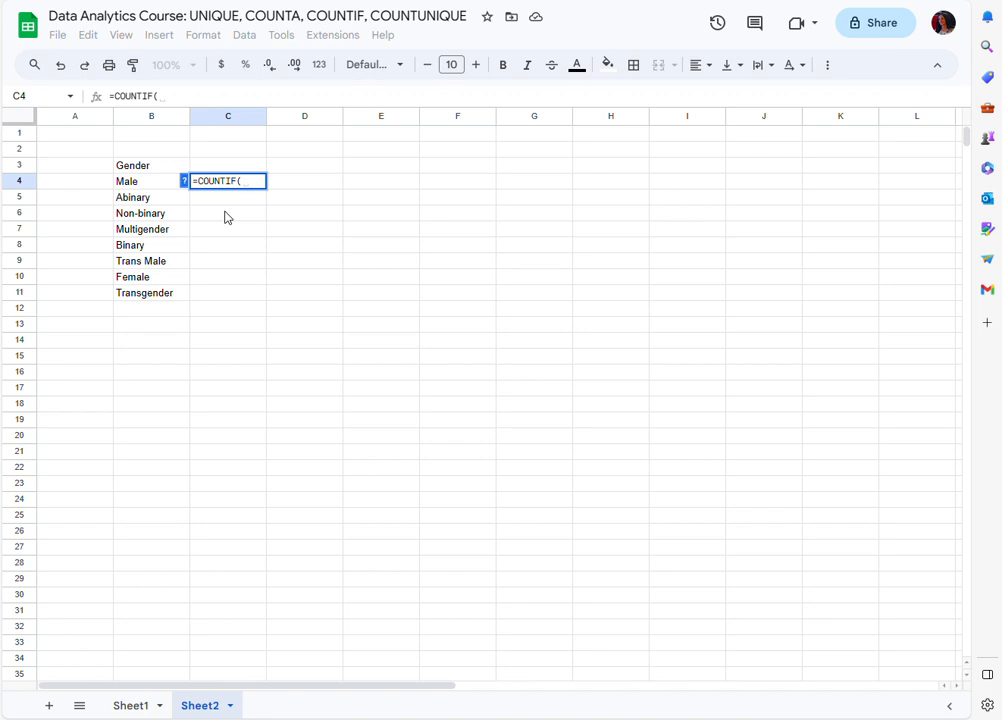
pyautogui.click(129, 709)
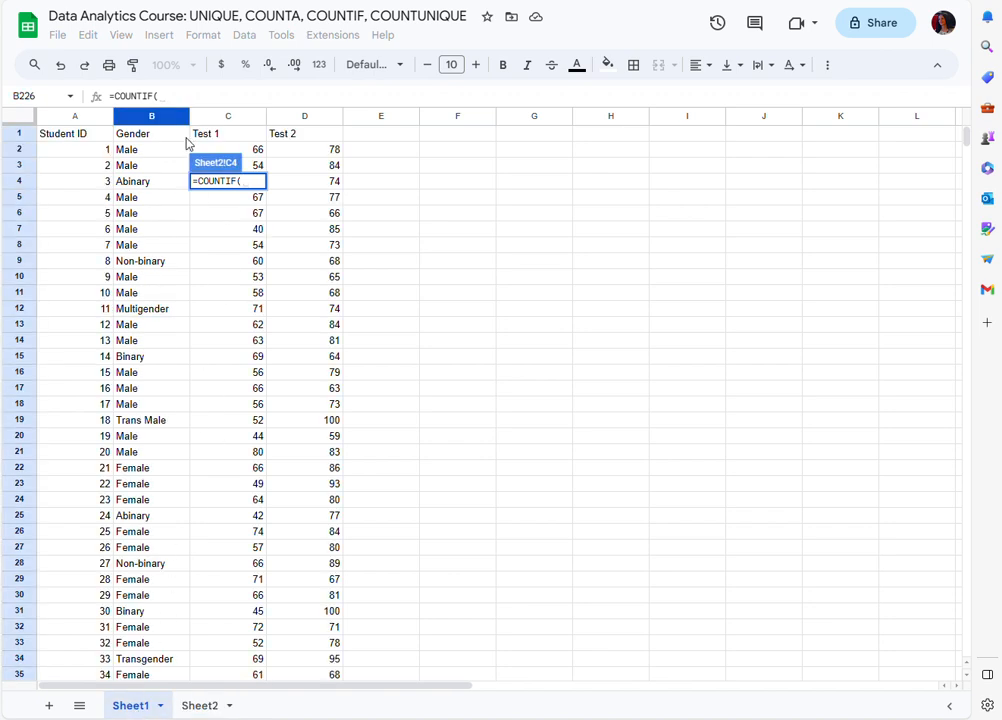
pyautogui.click(129, 124)
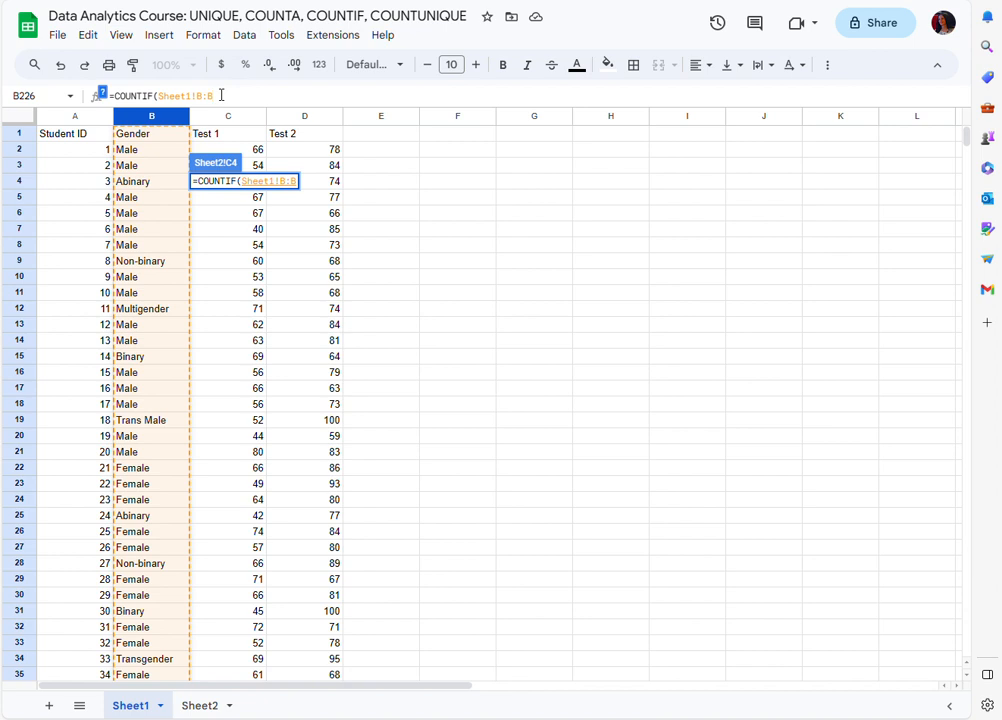
pyautogui.write(',')
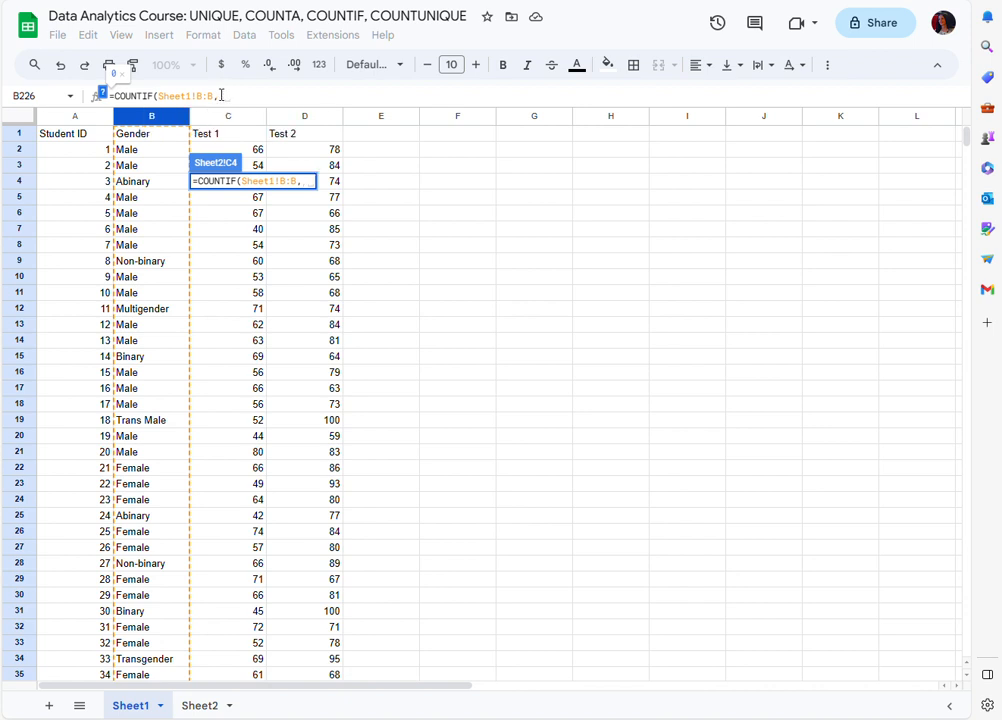
pyautogui.write('"')
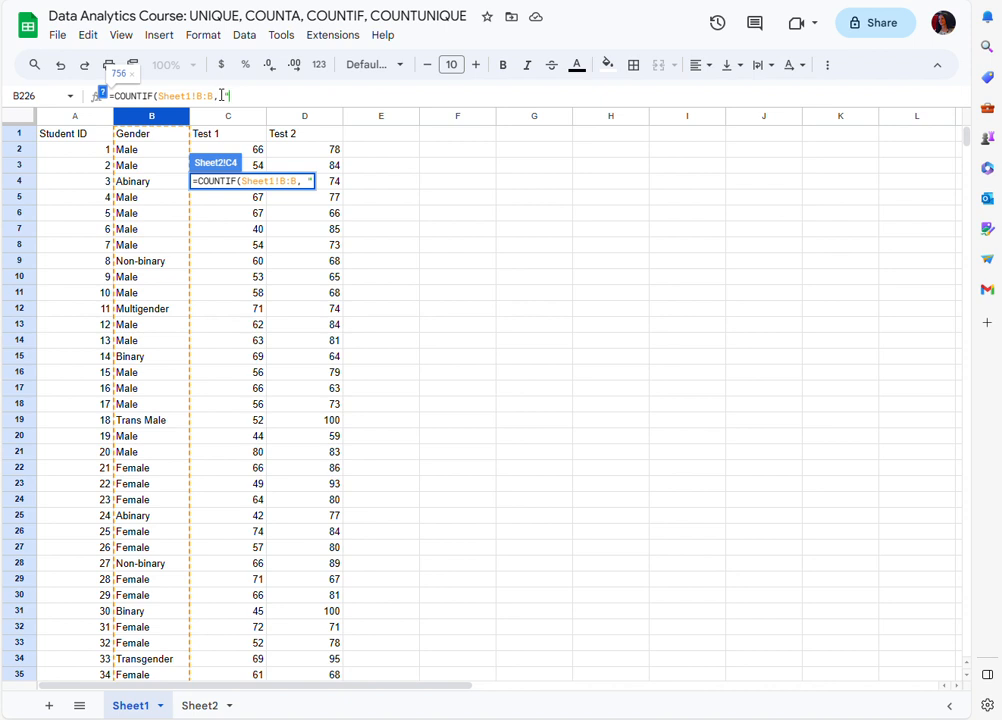
pyautogui.write('Male")')
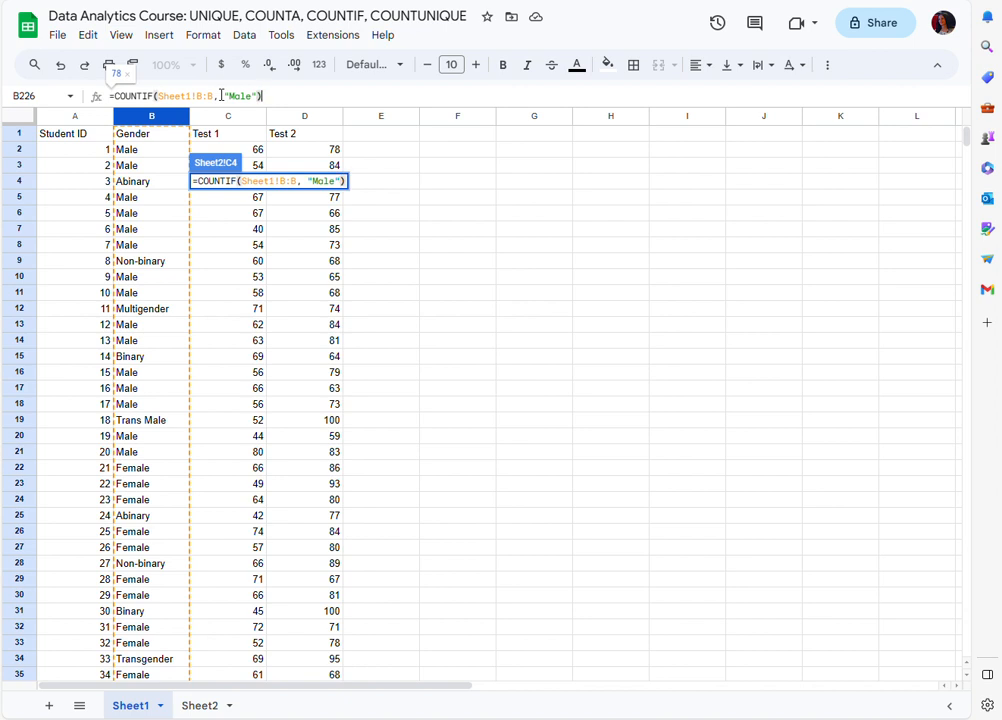
pyautogui.press('Return')
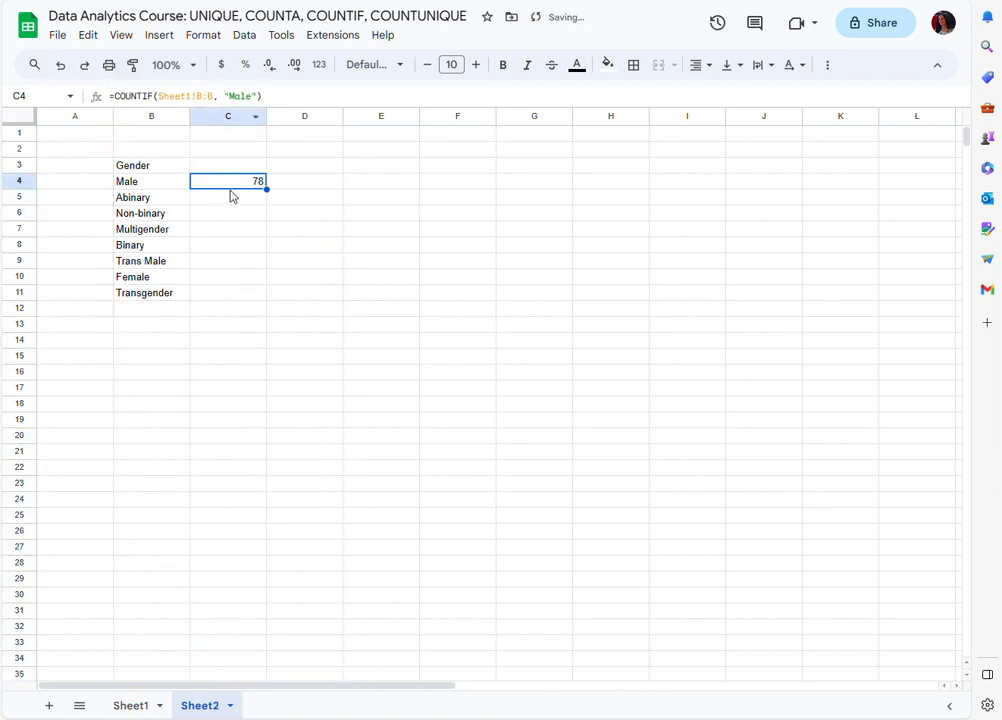
# Step: Copy the COUNTIF formula from C4 into C5, beside the Abinary label
pyautogui.rightClick(235, 188)
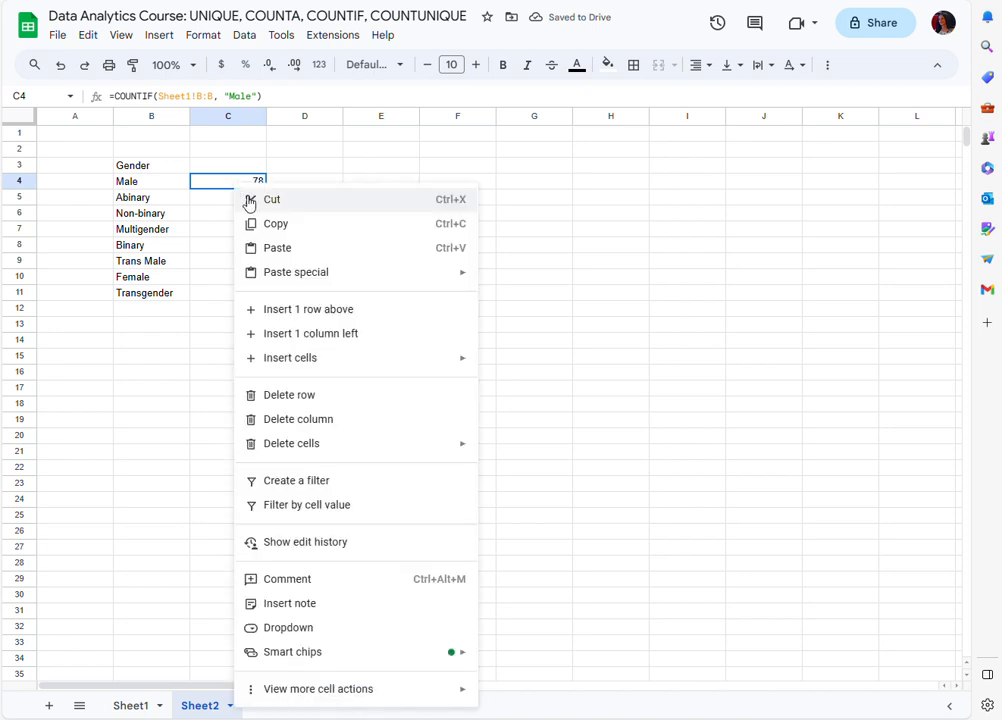
pyautogui.click(283, 234)
pyautogui.click(220, 204)
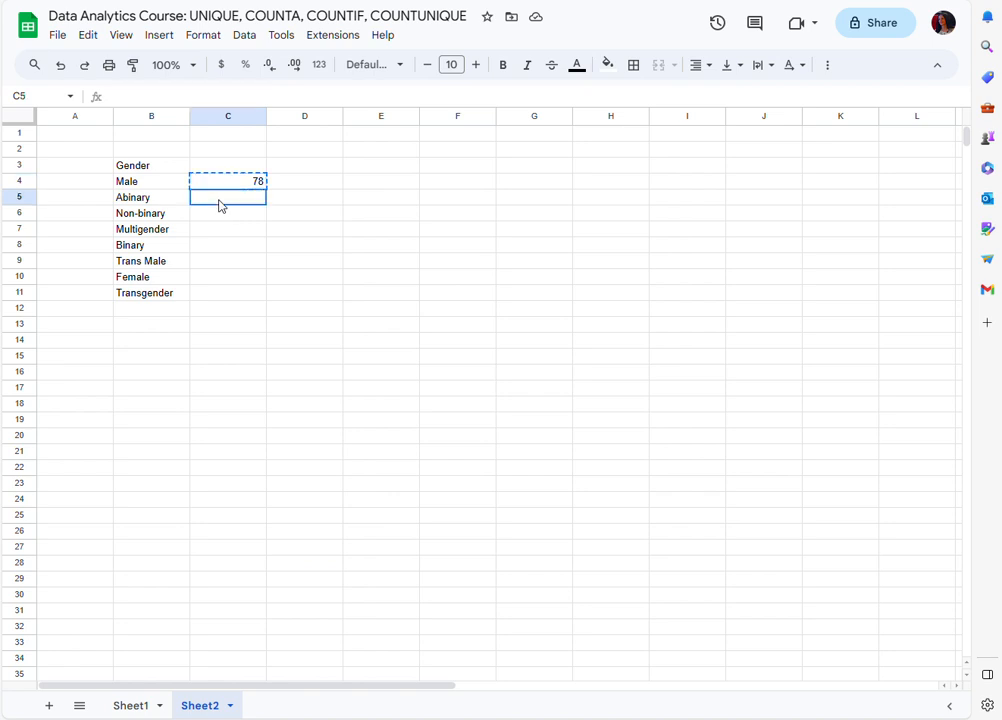
pyautogui.rightClick(220, 204)
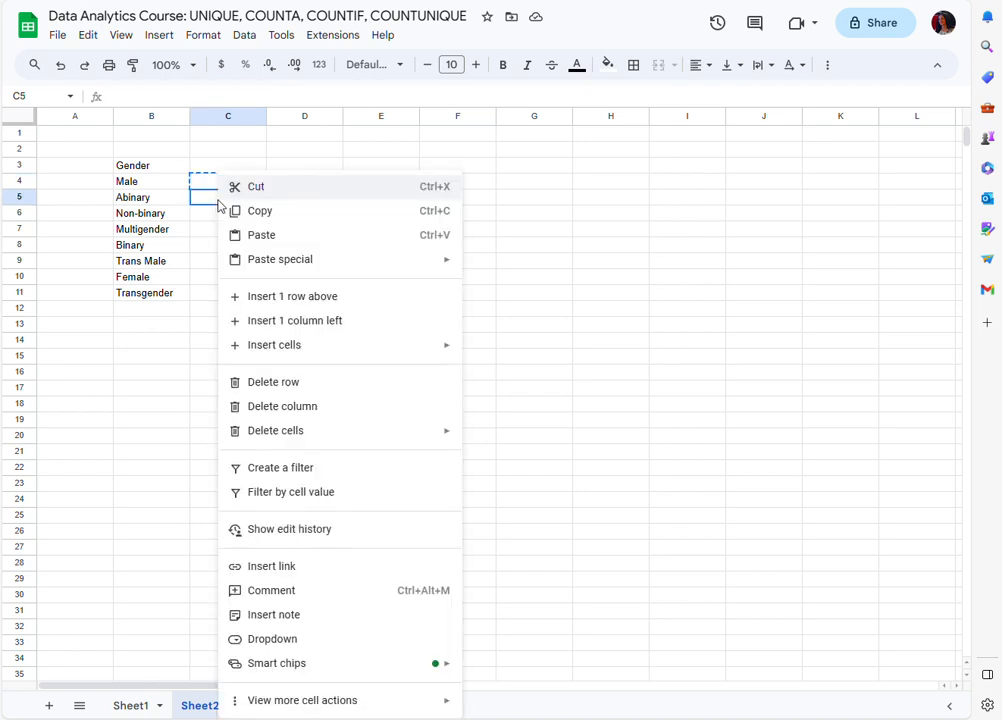
pyautogui.click(262, 235)
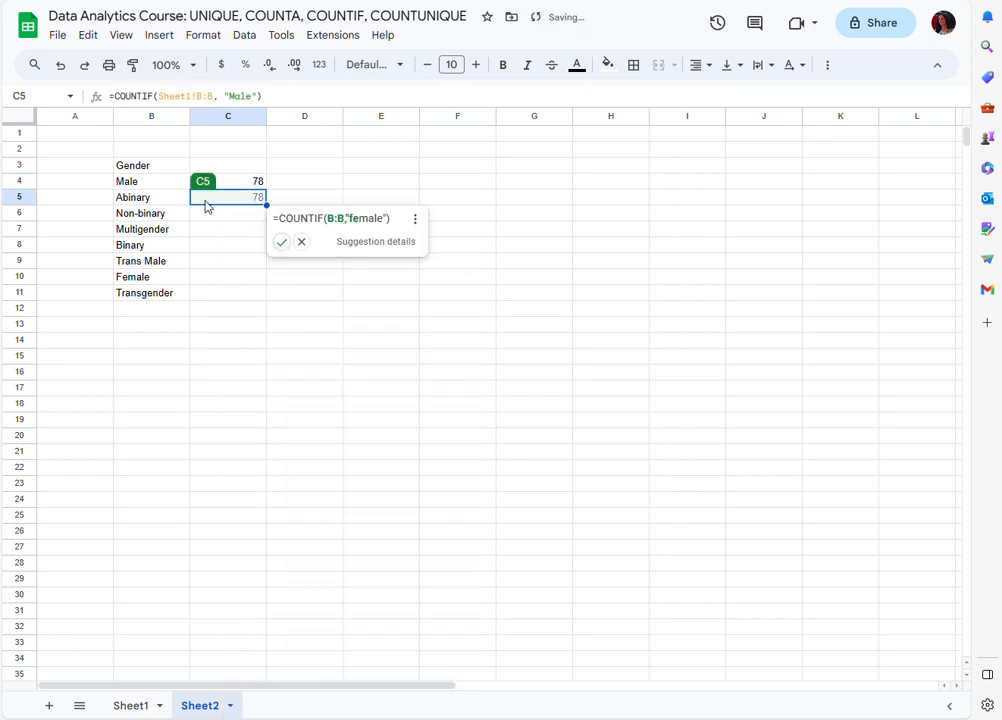
# Step: Change the COUNTIF criterion in C5 to "Abinary"
pyautogui.click(253, 97)
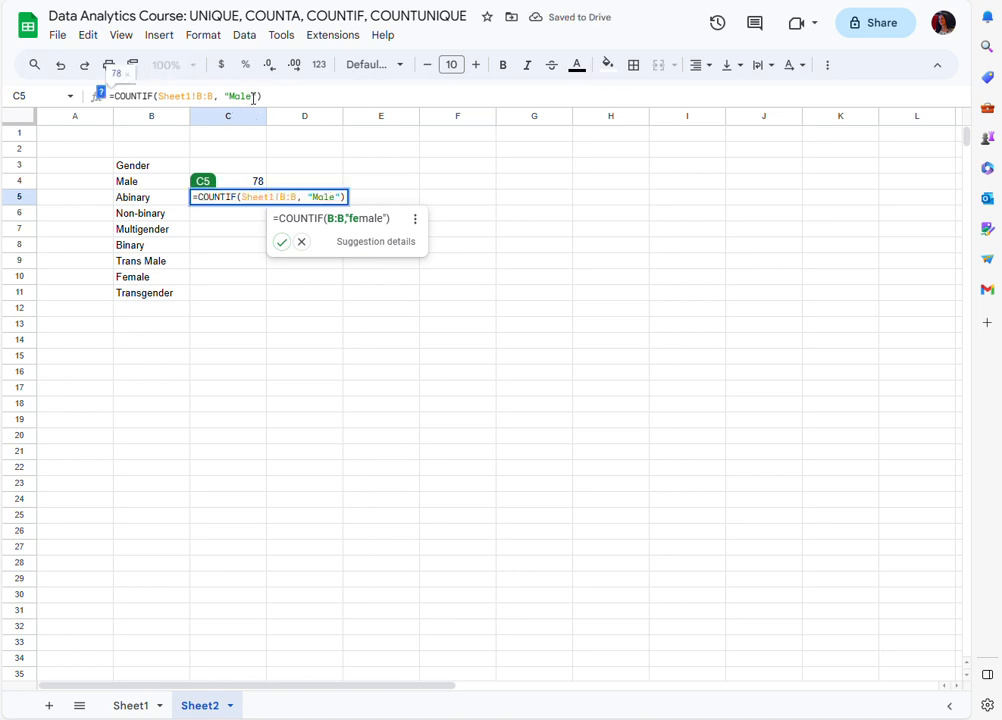
pyautogui.press('BackSpace')
pyautogui.press('BackSpace')
pyautogui.press('BackSpace')
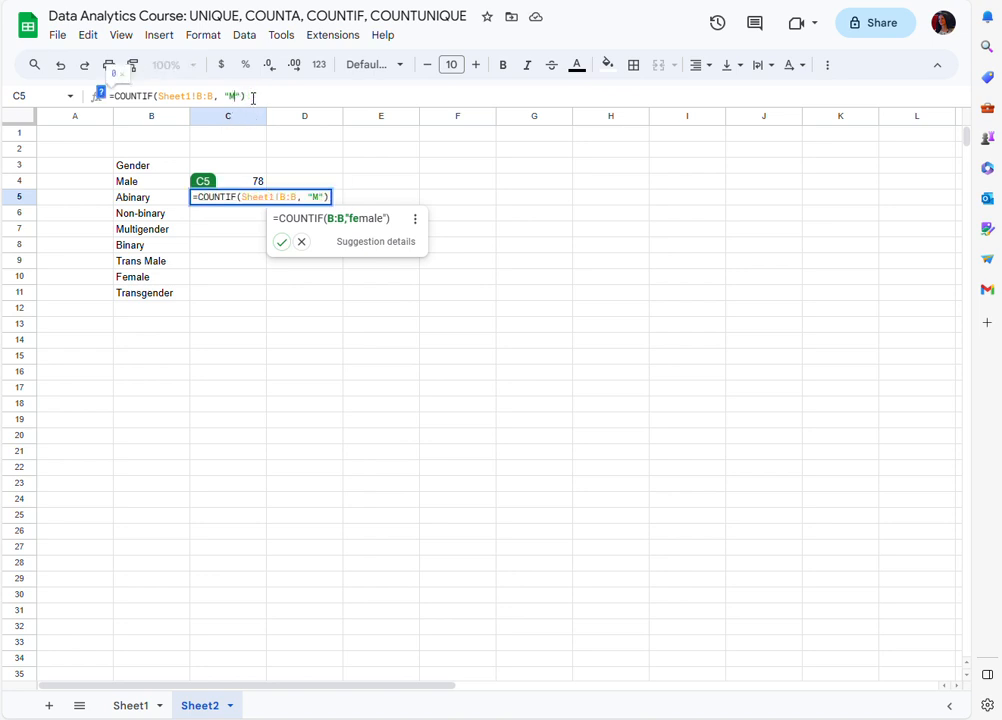
pyautogui.press('BackSpace')
pyautogui.write('Abinar')
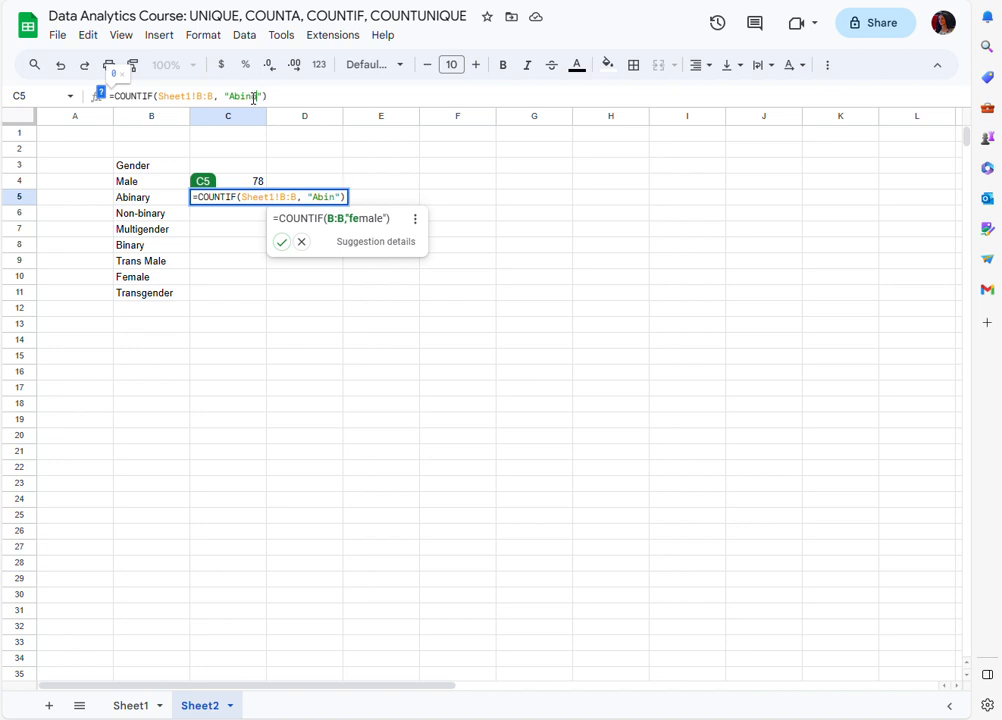
pyautogui.write('y')
pyautogui.press('Return')
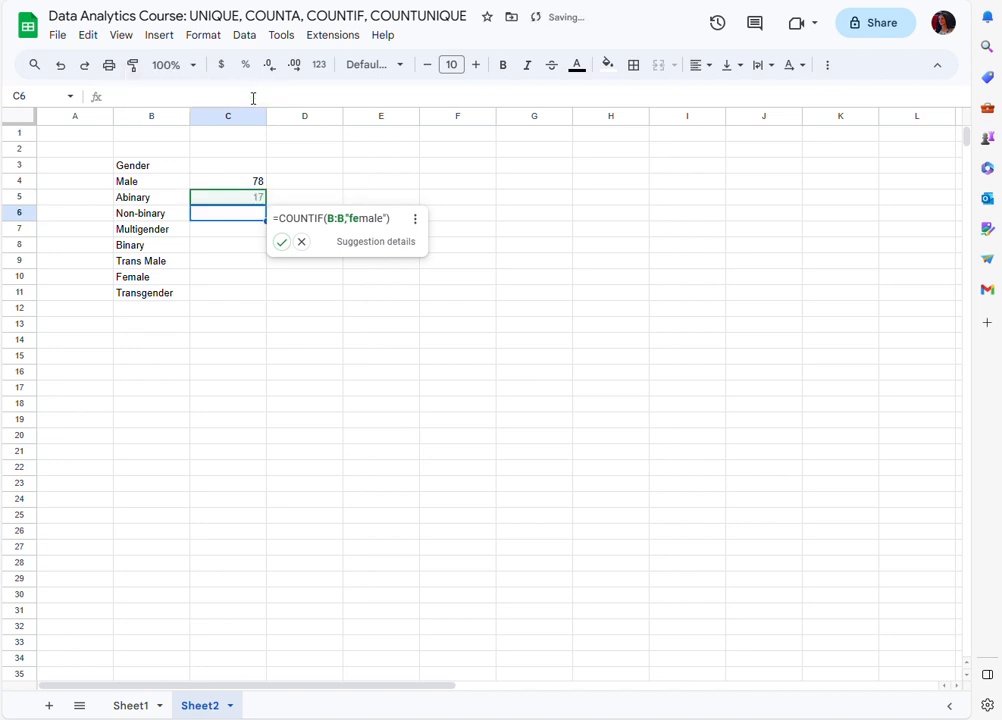
# Step: Paste the copied COUNTIF formula into C6 and change its criterion to "Non-binary"
pyautogui.rightClick(229, 219)
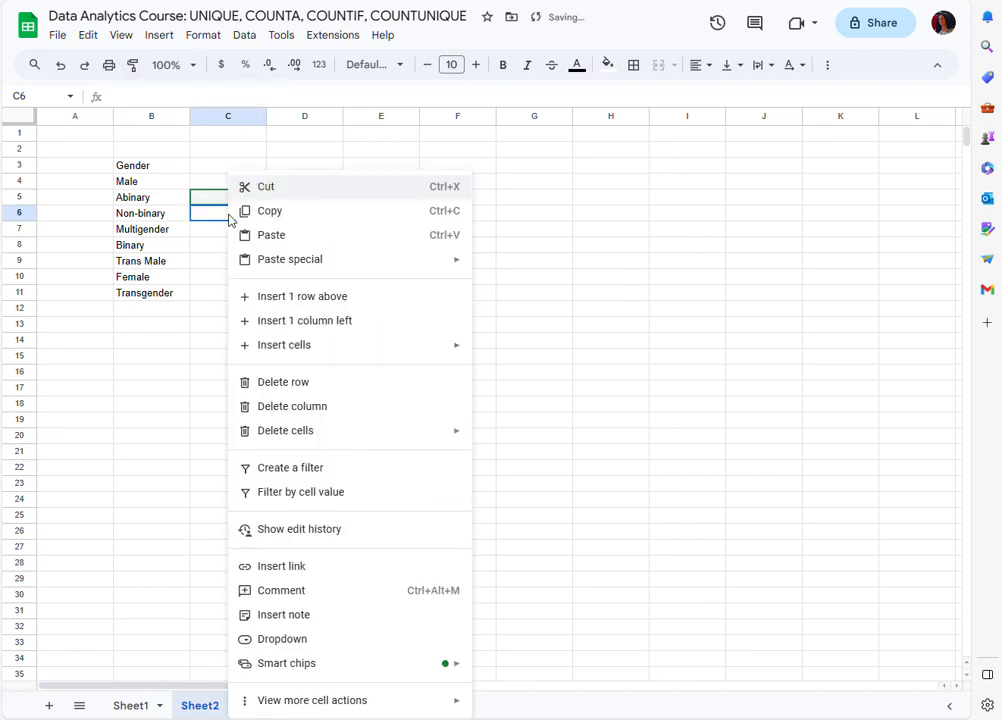
pyautogui.click(278, 235)
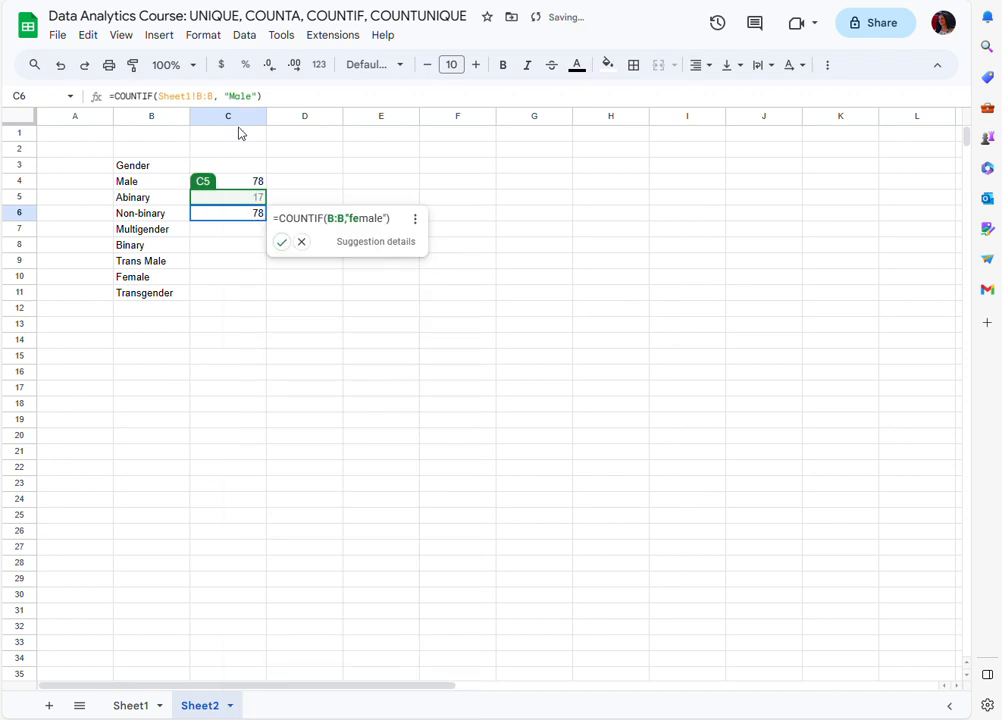
pyautogui.click(251, 96)
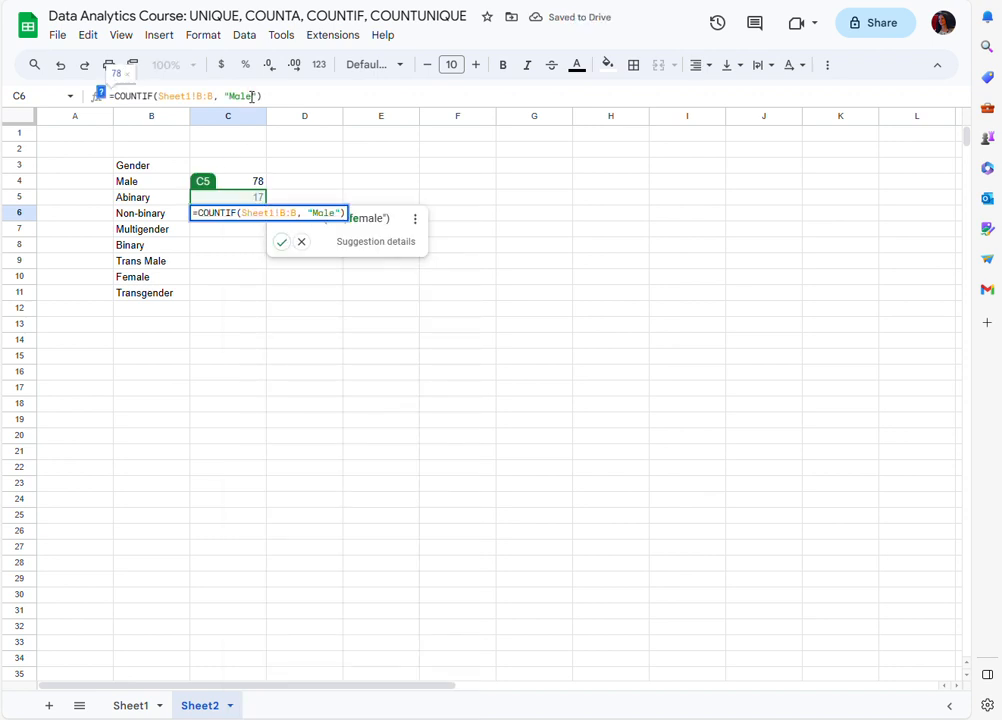
pyautogui.press('BackSpace')
pyautogui.press('BackSpace')
pyautogui.press('BackSpace')
pyautogui.press('BackSpace')
pyautogui.write('non-binary')
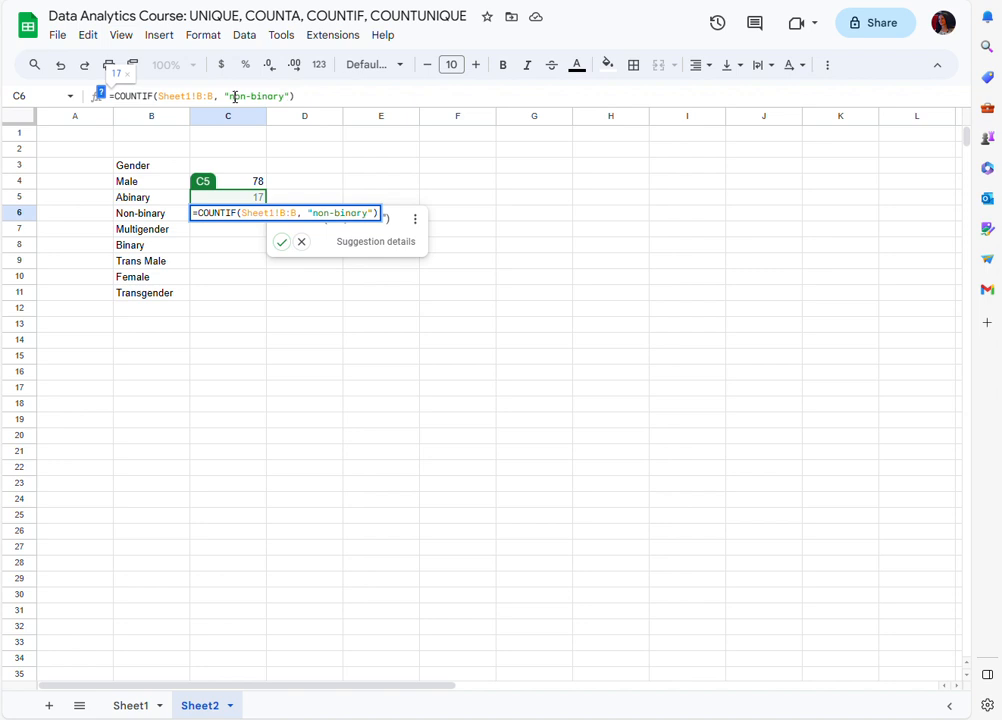
pyautogui.click(234, 97)
pyautogui.press('BackSpace')
pyautogui.write('N')
pyautogui.press('Return')
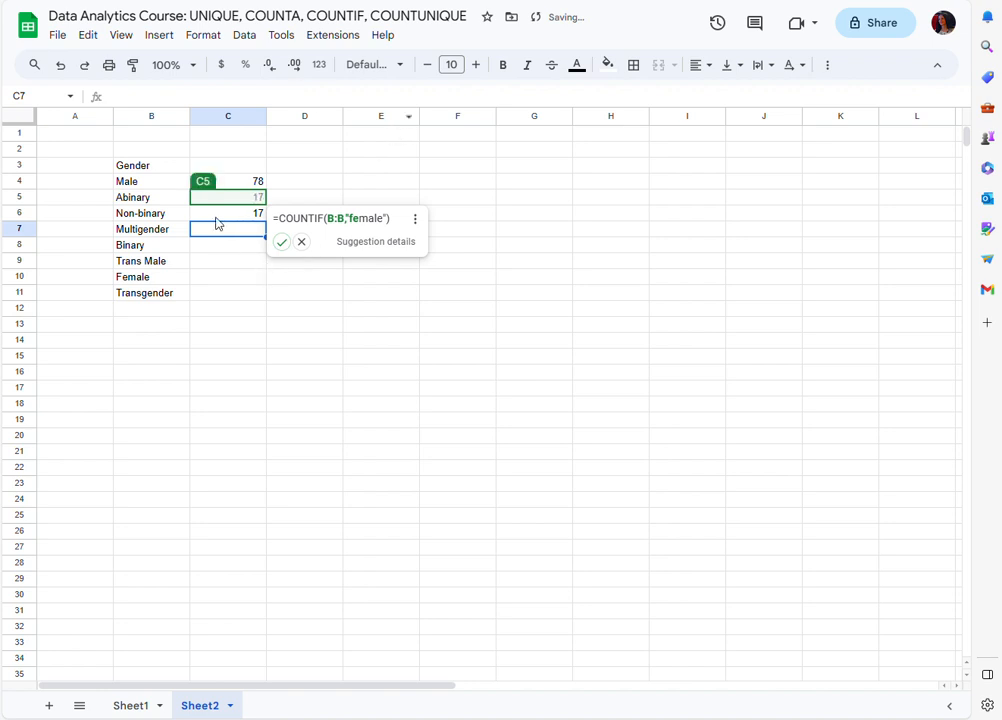
# Step: Paste the copied COUNTIF formula into C7 and change its criterion to "Multigender"
pyautogui.rightClick(217, 230)
pyautogui.click(258, 236)
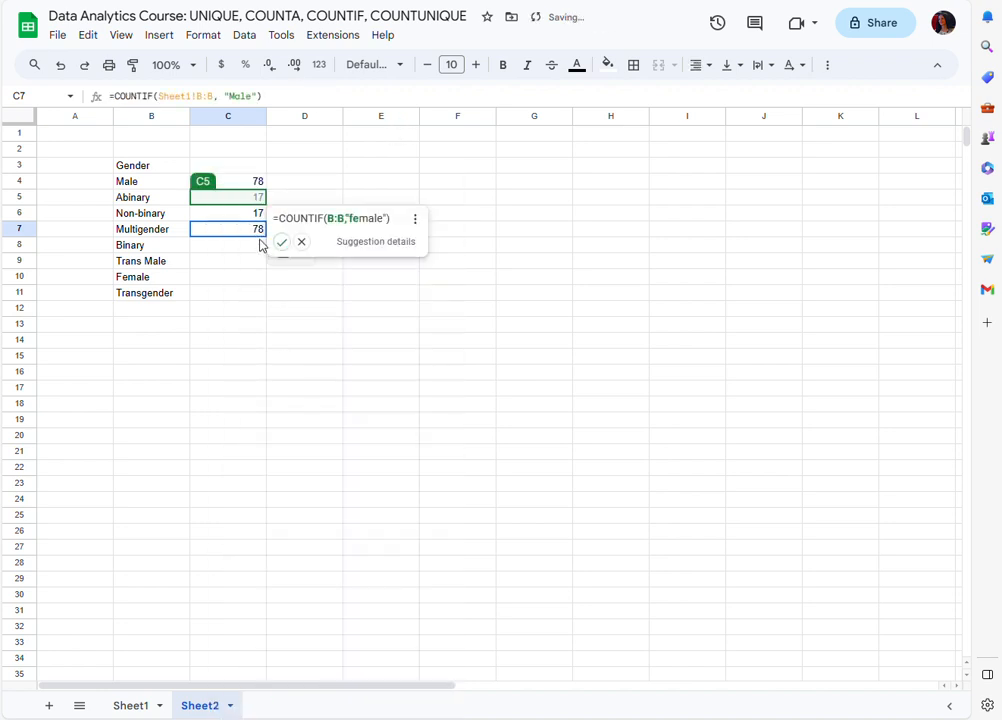
pyautogui.click(250, 96)
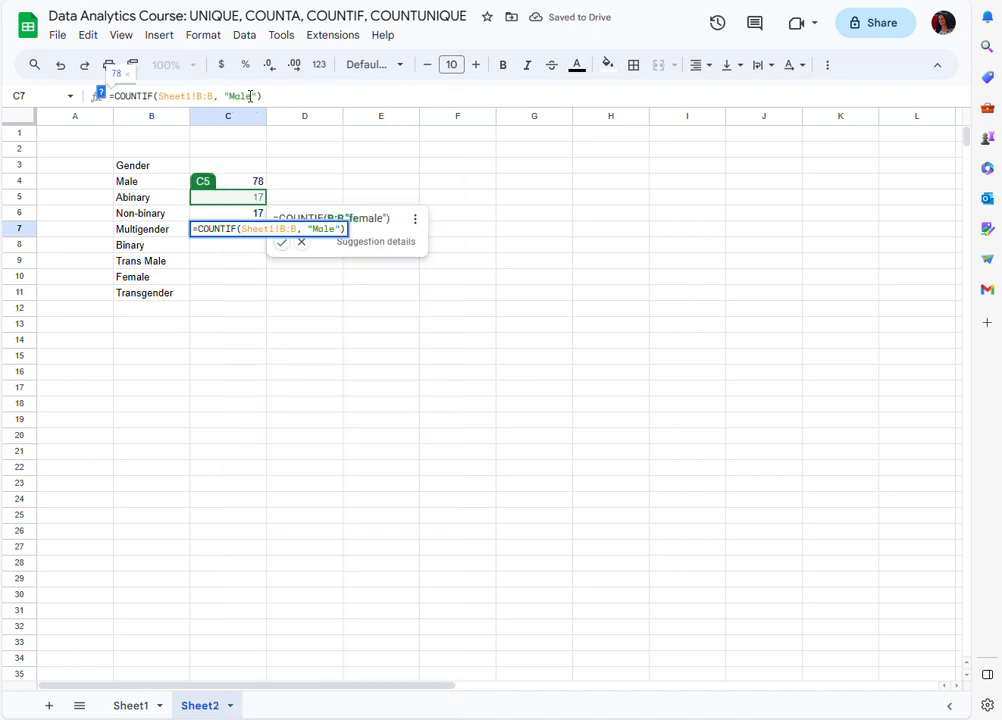
pyautogui.press('BackSpace')
pyautogui.press('BackSpace')
pyautogui.press('BackSpace')
pyautogui.write('ultigender')
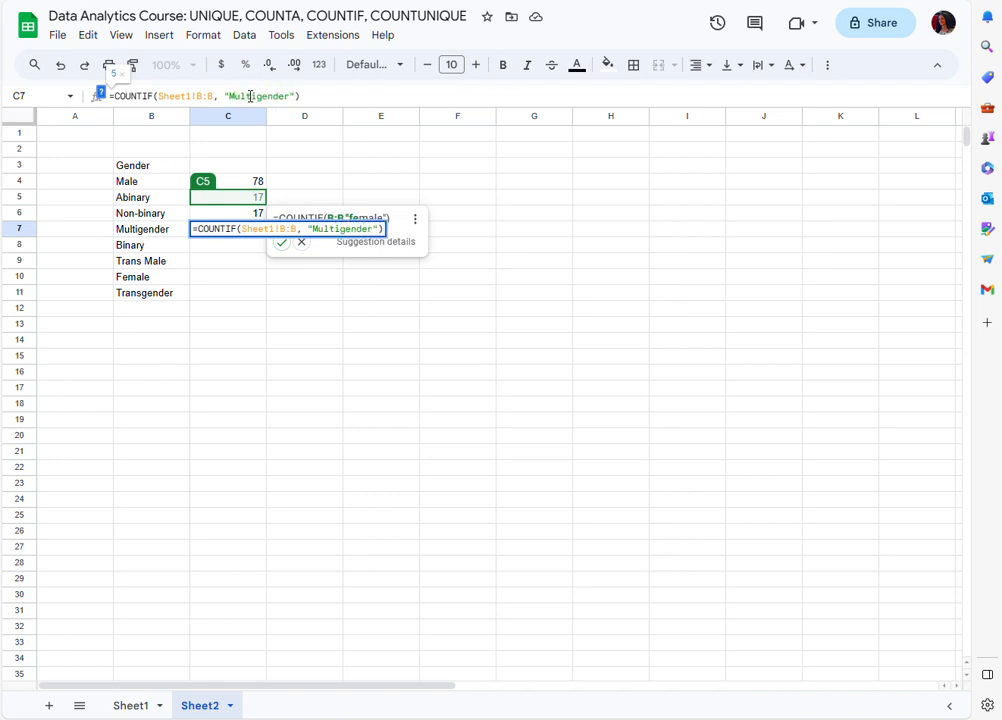
pyautogui.press('Return')
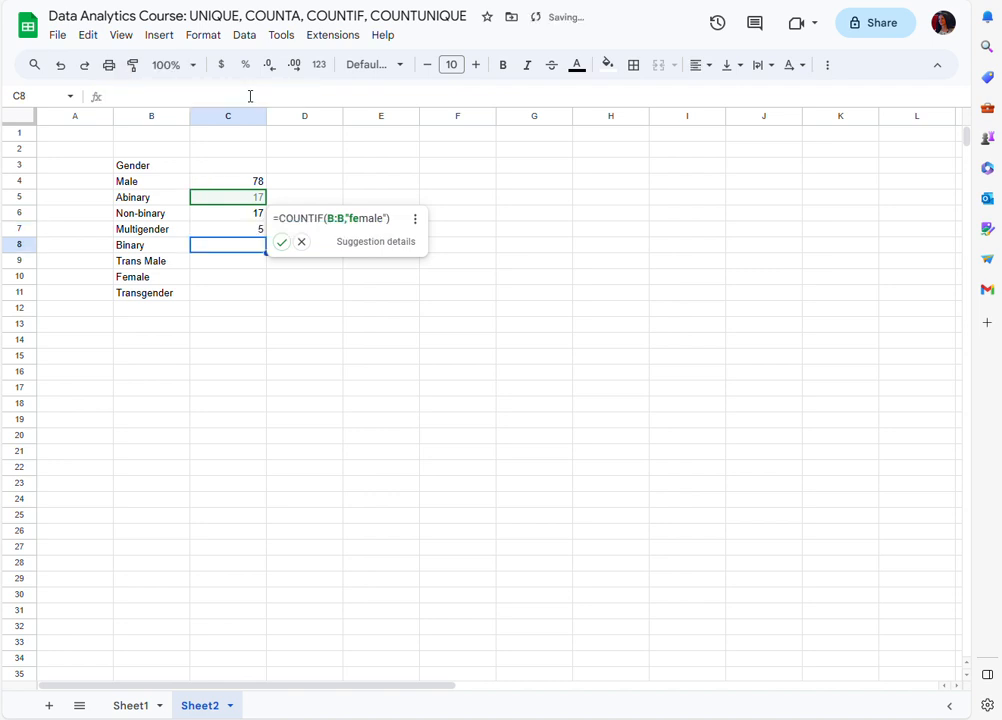
# Step: Paste the copied COUNTIF formula into C8 and change its criterion to "Binary"
pyautogui.rightClick(218, 247)
pyautogui.click(263, 236)
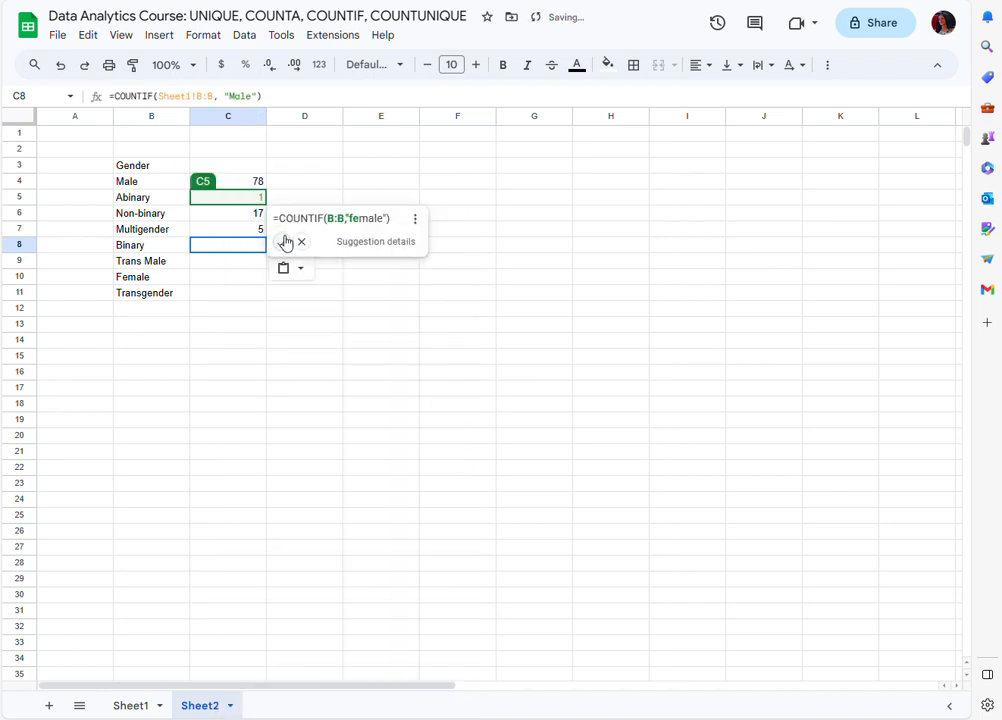
pyautogui.click(253, 95)
pyautogui.press('BackSpace')
pyautogui.press('BackSpace')
pyautogui.press('BackSpace')
pyautogui.press('BackSpace')
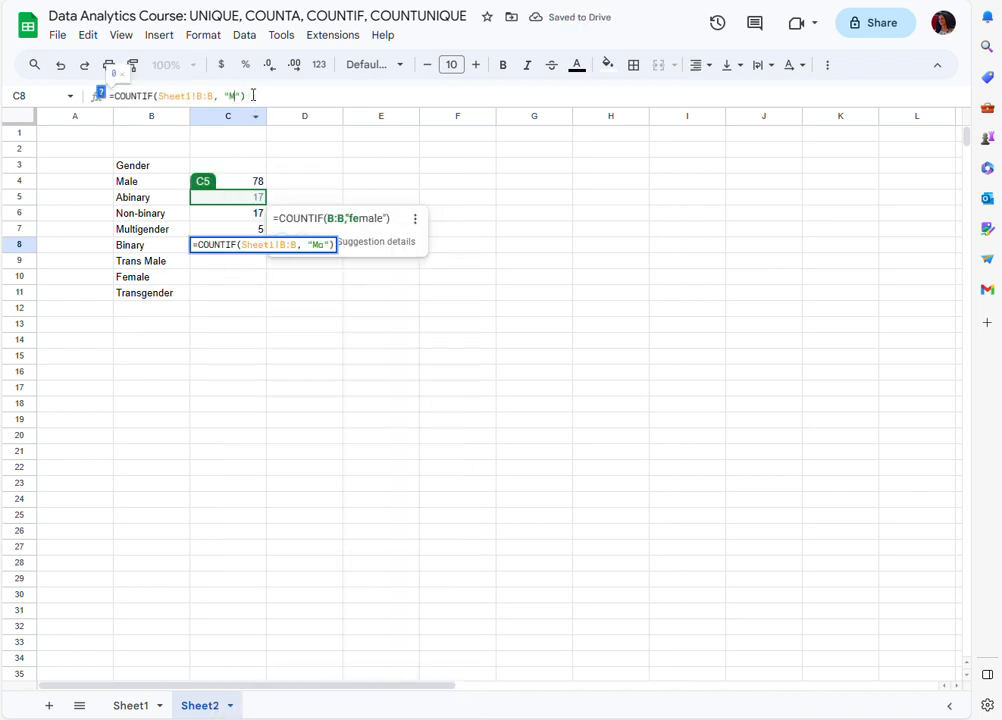
pyautogui.write('Binary')
pyautogui.press('Return')
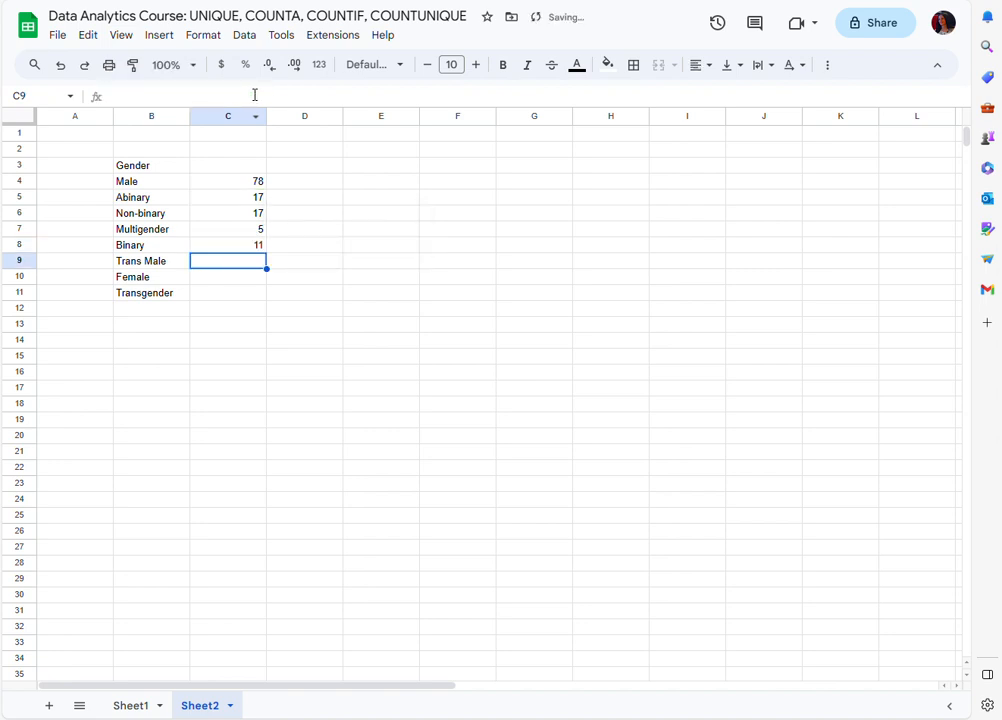
# Step: Paste the copied COUNTIF formula into C9 and change its criterion to "Trans Male"
pyautogui.rightClick(236, 264)
pyautogui.click(293, 235)
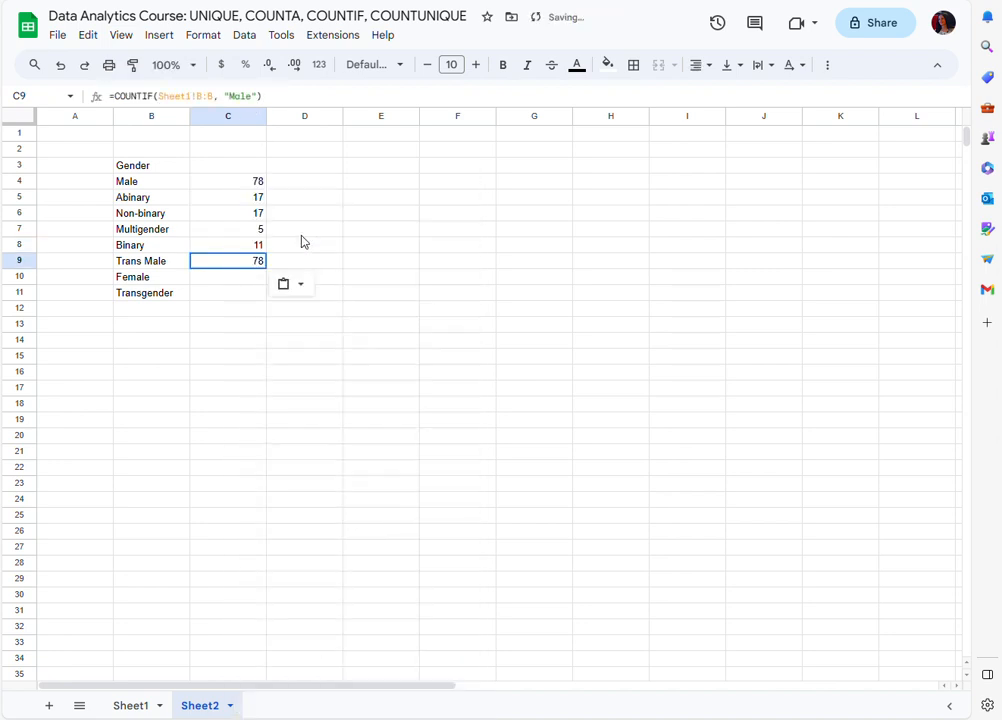
pyautogui.click(231, 96)
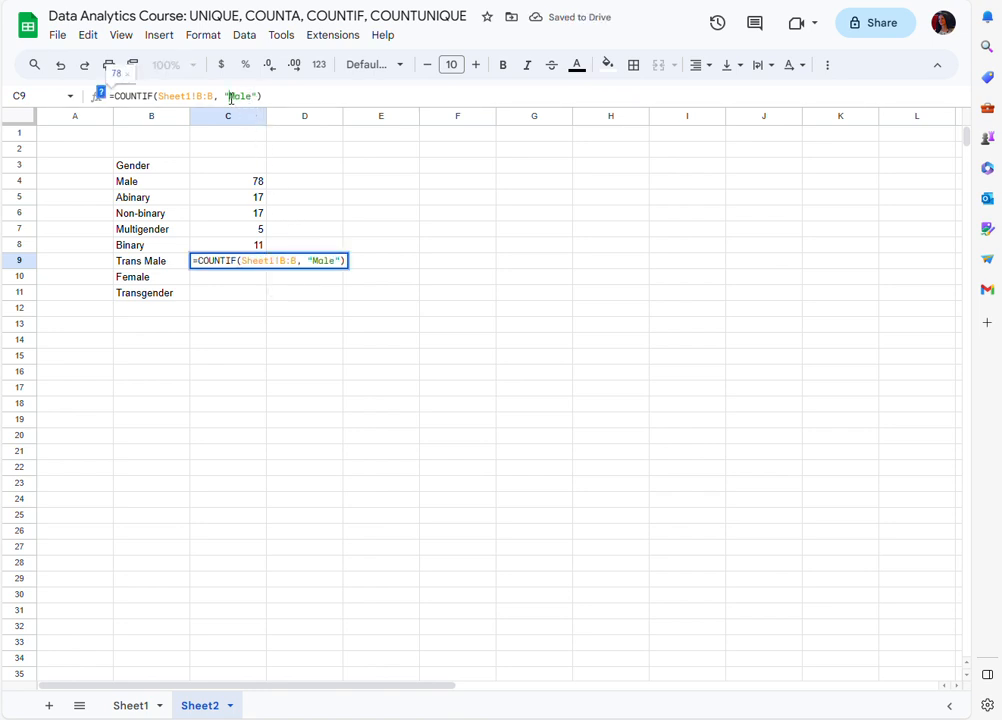
pyautogui.write('Trans')
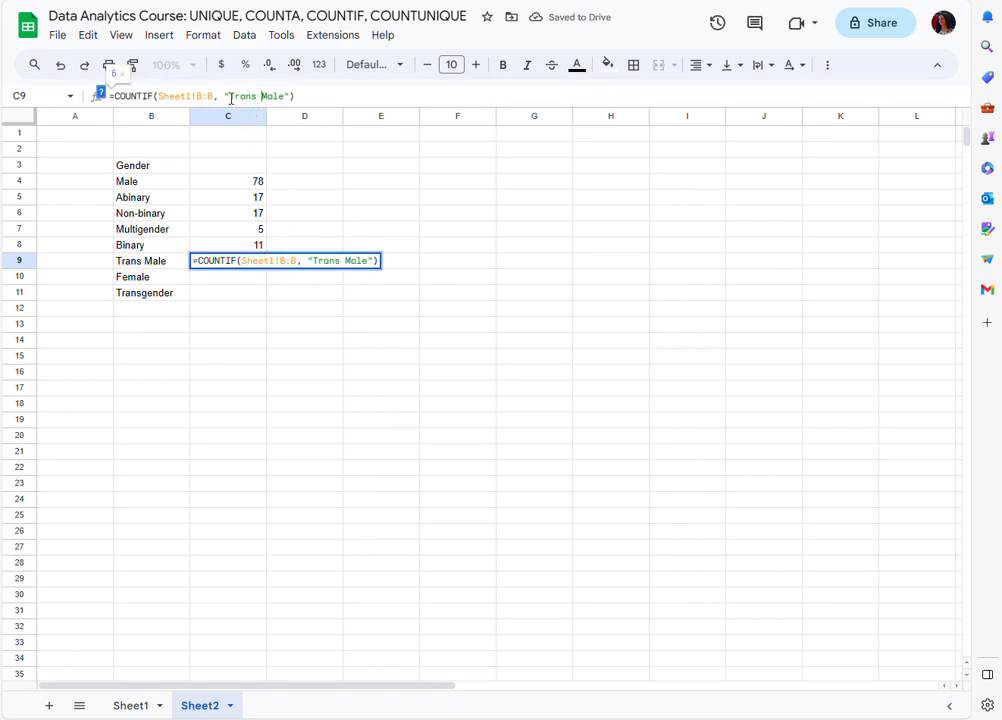
pyautogui.press('Return')
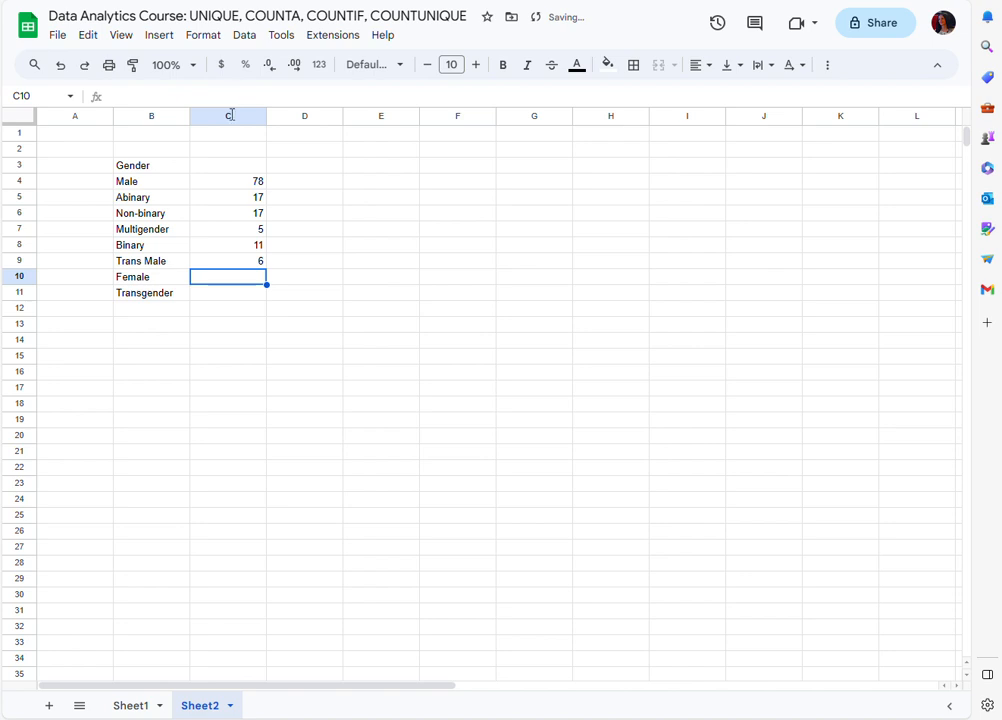
# Step: Paste the copied COUNTIF formula into C10 and change its criterion to "Female"
pyautogui.rightClick(239, 277)
pyautogui.click(276, 237)
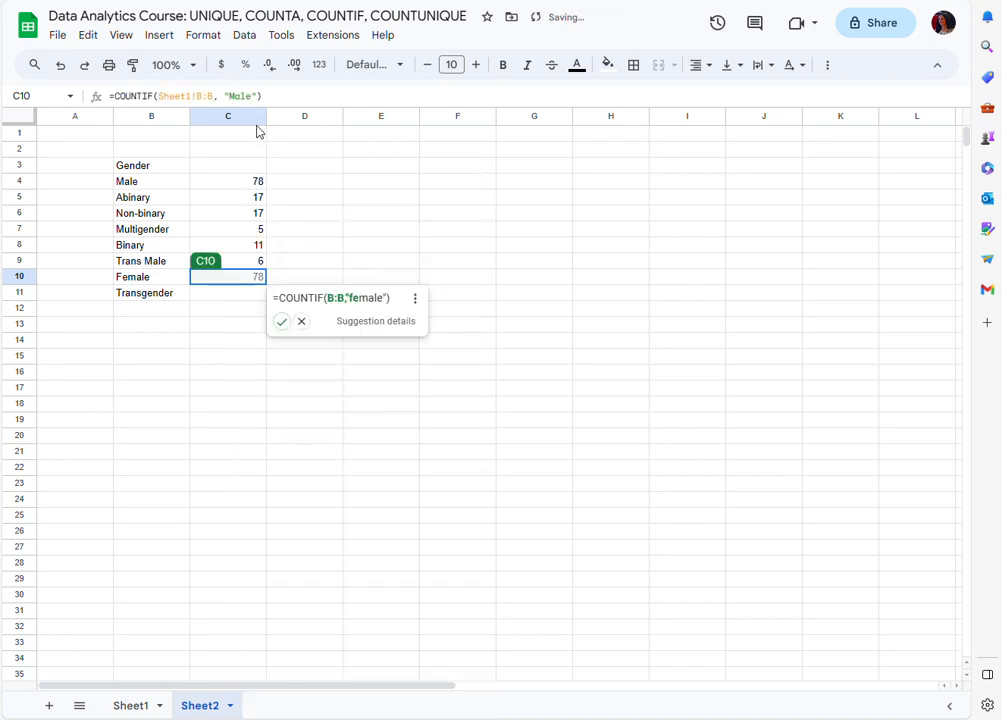
pyautogui.click(233, 96)
pyautogui.press('Delete')
pyautogui.press('Delete')
pyautogui.write('o')
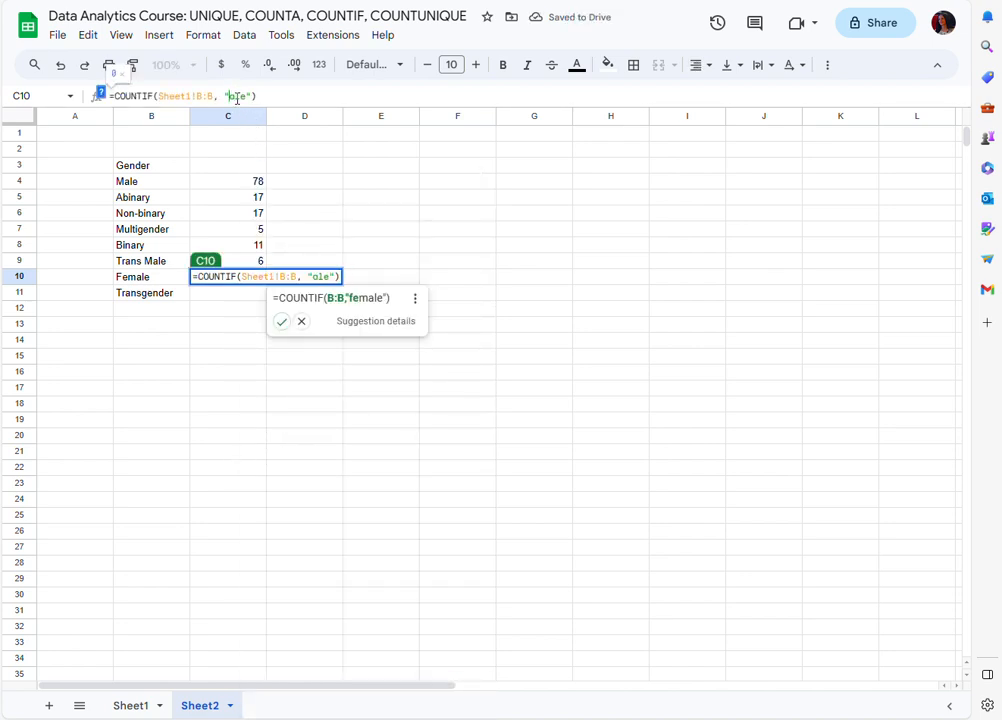
pyautogui.write('Fema')
pyautogui.press('Return')
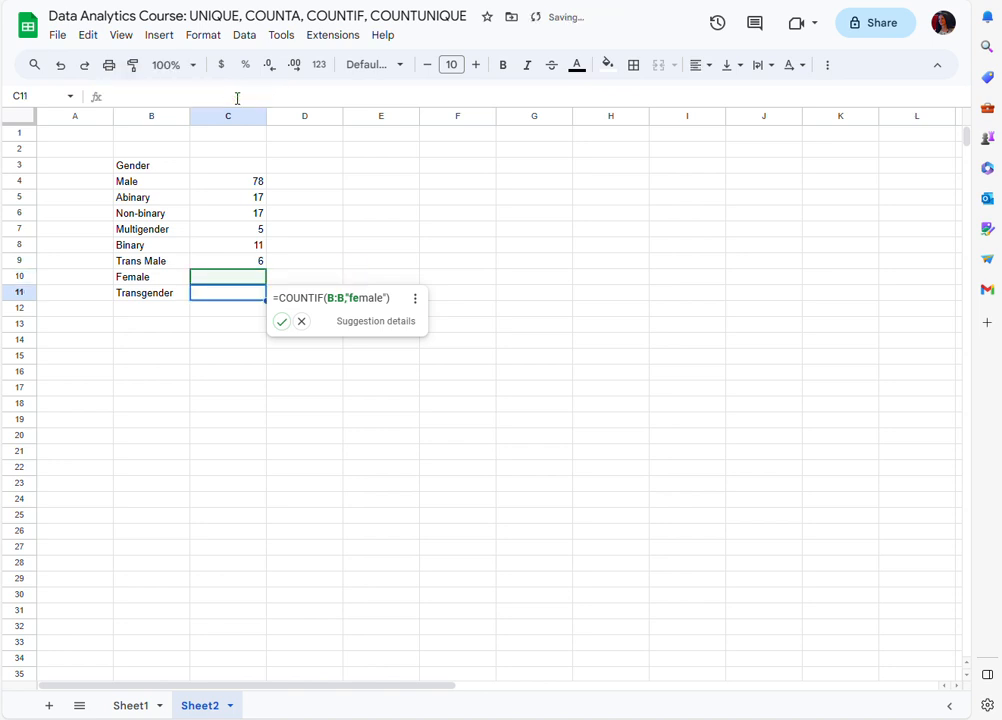
# Step: Paste the copied COUNTIF formula into C11 and change its criterion to "Transgender"
pyautogui.rightClick(225, 298)
pyautogui.click(273, 239)
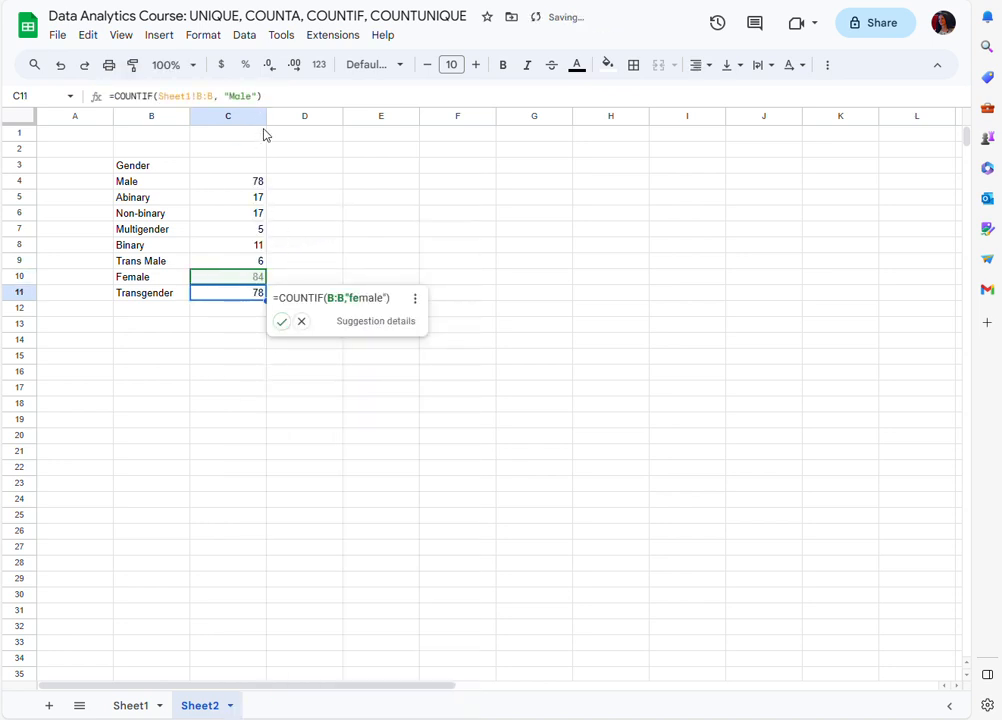
pyautogui.click(250, 92)
pyautogui.press('BackSpace')
pyautogui.press('BackSpace')
pyautogui.press('BackSpace')
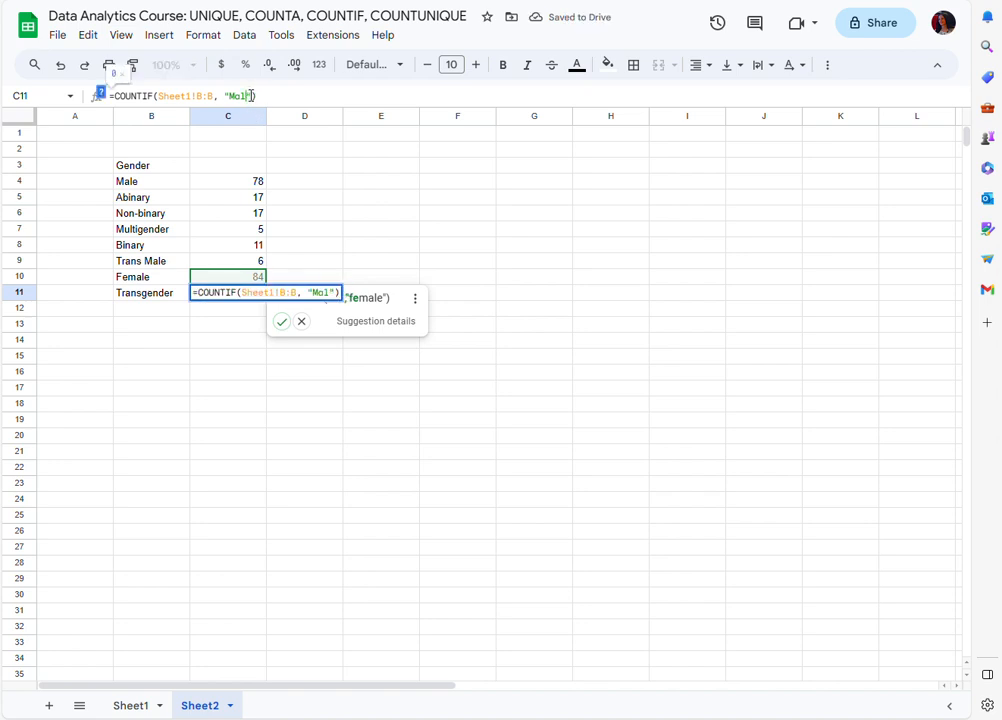
pyautogui.press('BackSpace')
pyautogui.write('Transgender')
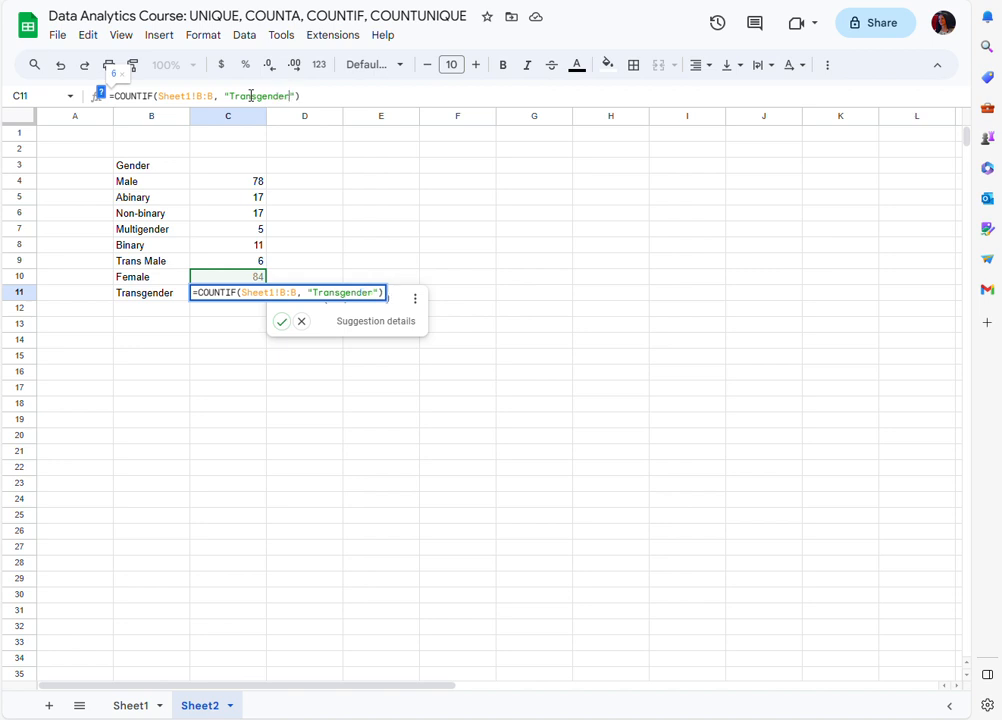
pyautogui.press('Return')
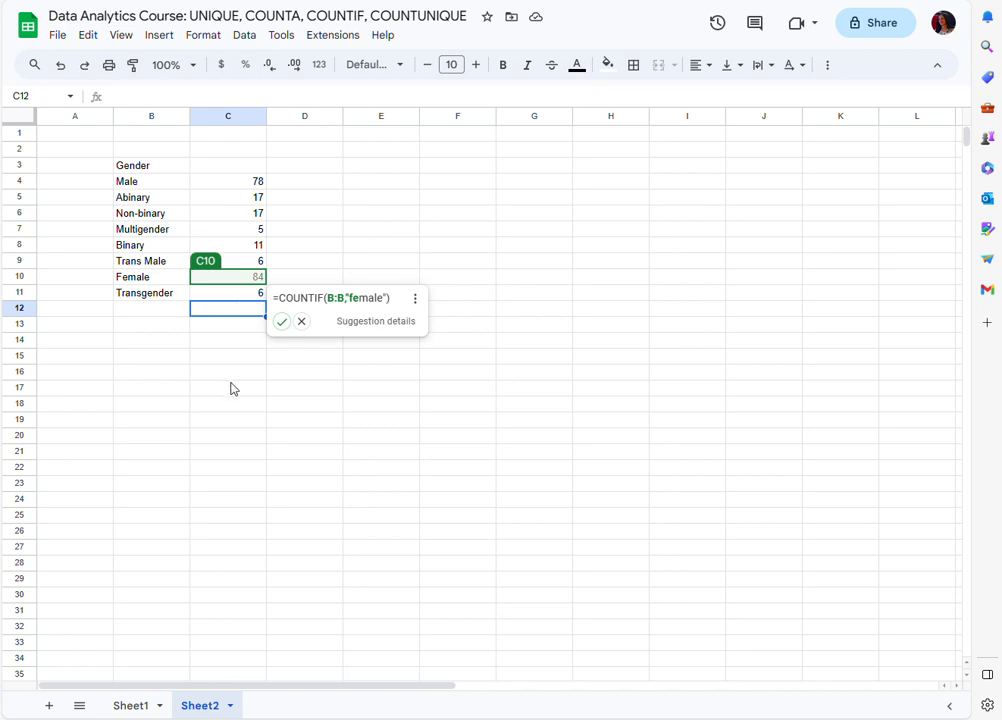
# Step: In cell C15 of Sheet2, count all gender entries without the header using =COUNTA(Sheet1!B2:B)
pyautogui.click(196, 360)
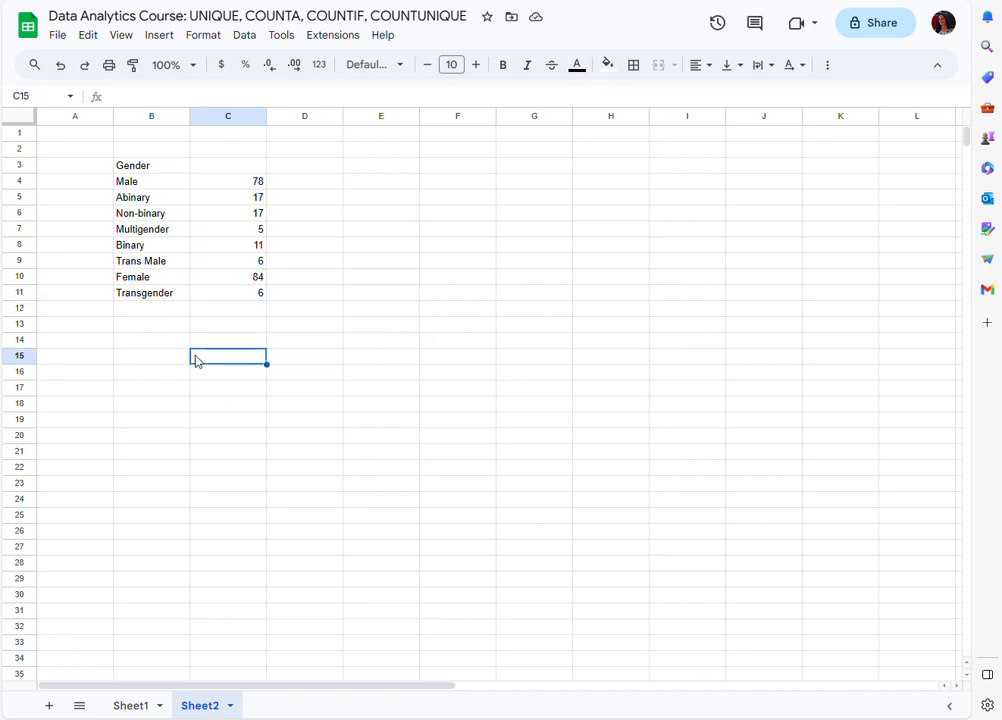
pyautogui.write('=')
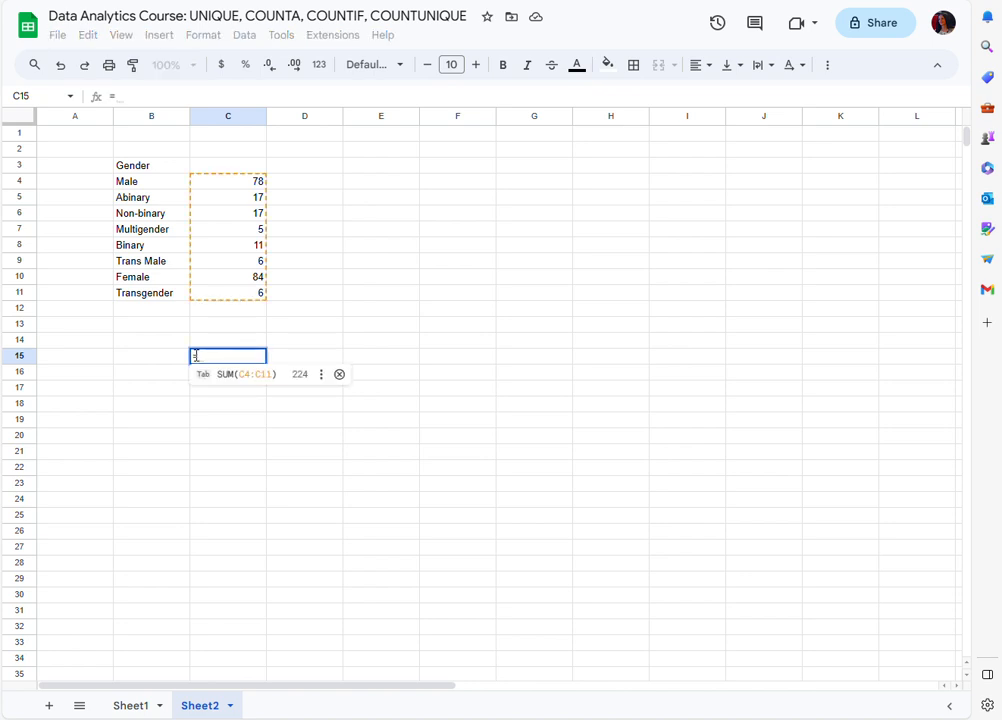
pyautogui.write('count')
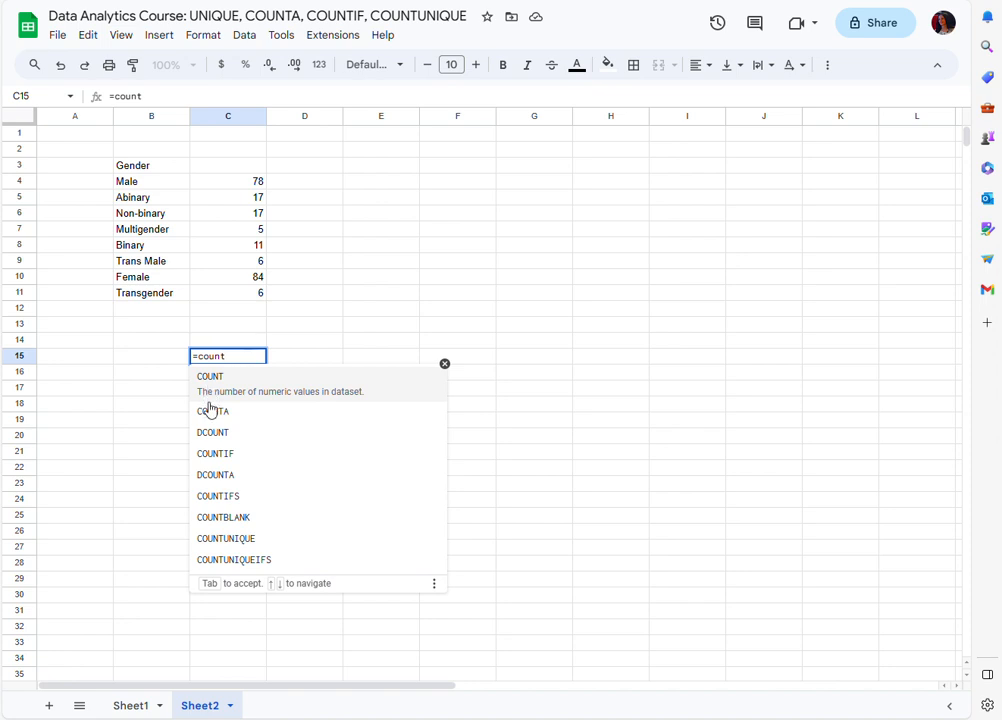
pyautogui.click(210, 412)
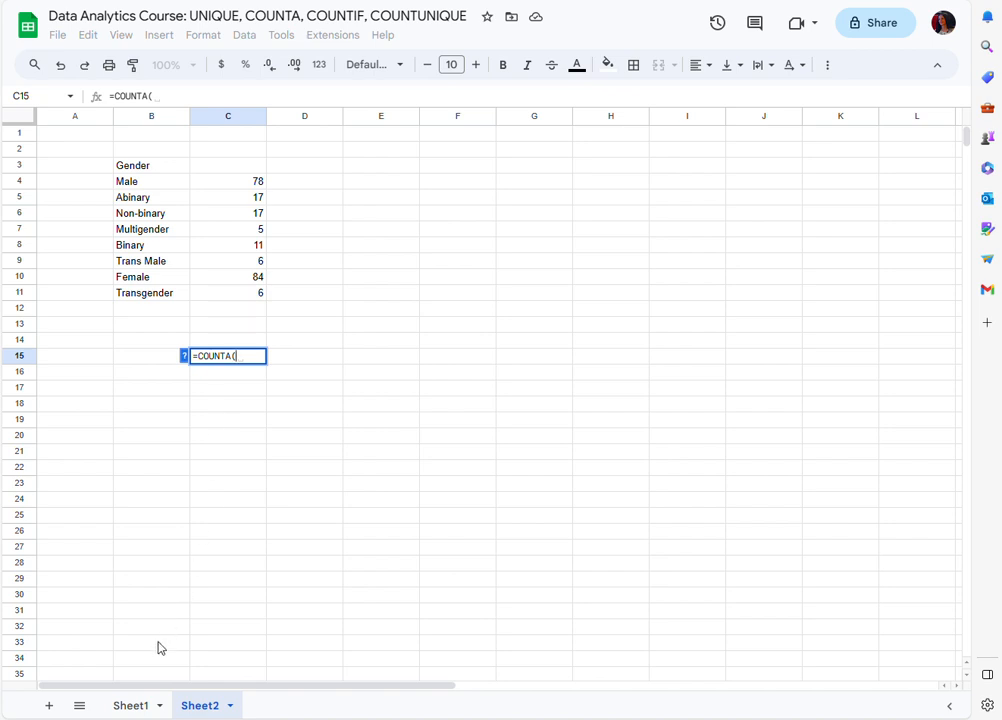
pyautogui.click(131, 706)
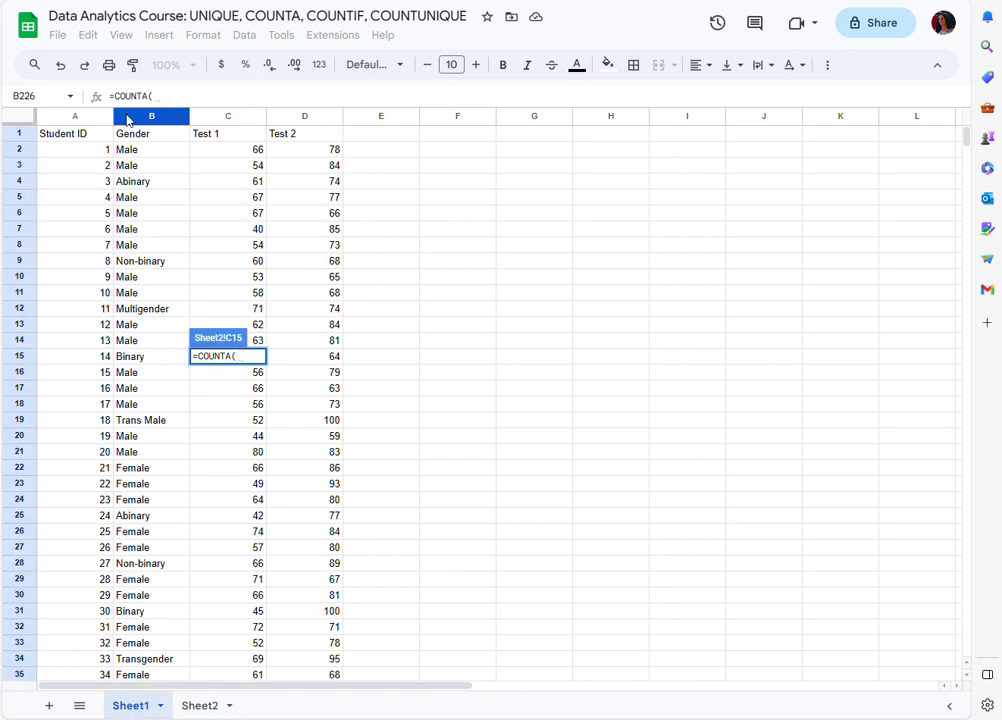
pyautogui.click(128, 118)
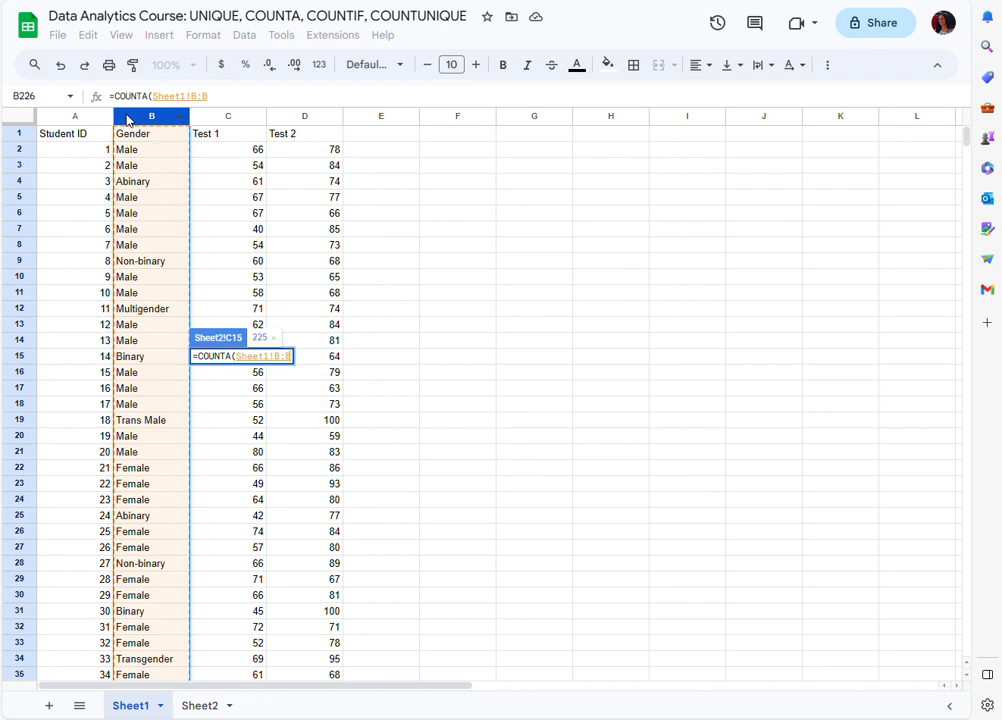
pyautogui.click(199, 96)
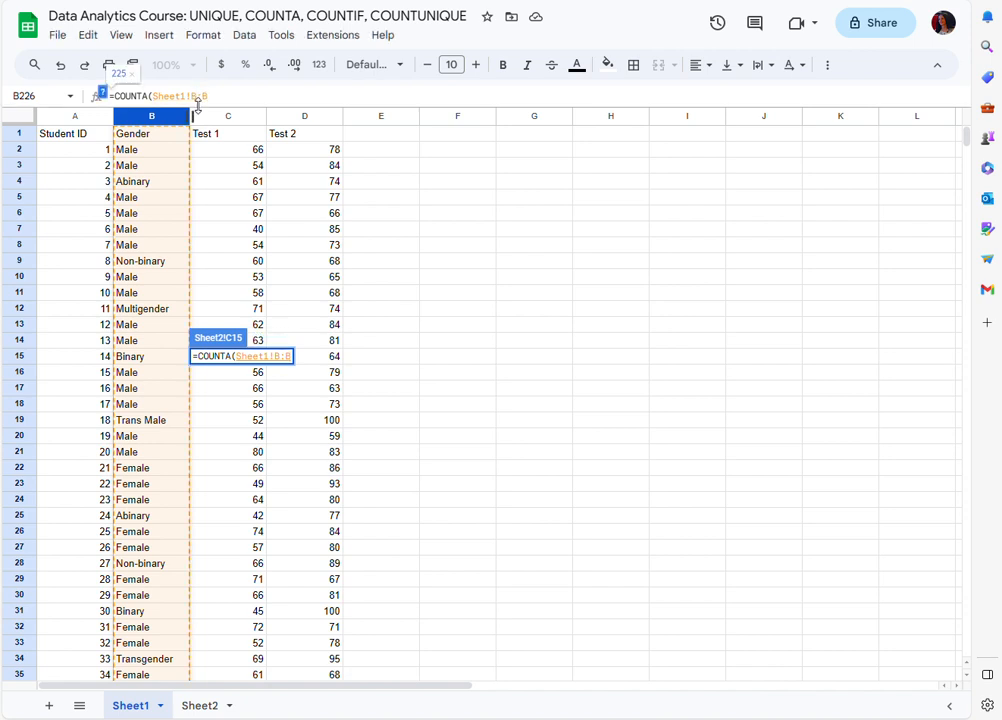
pyautogui.write('2:B')
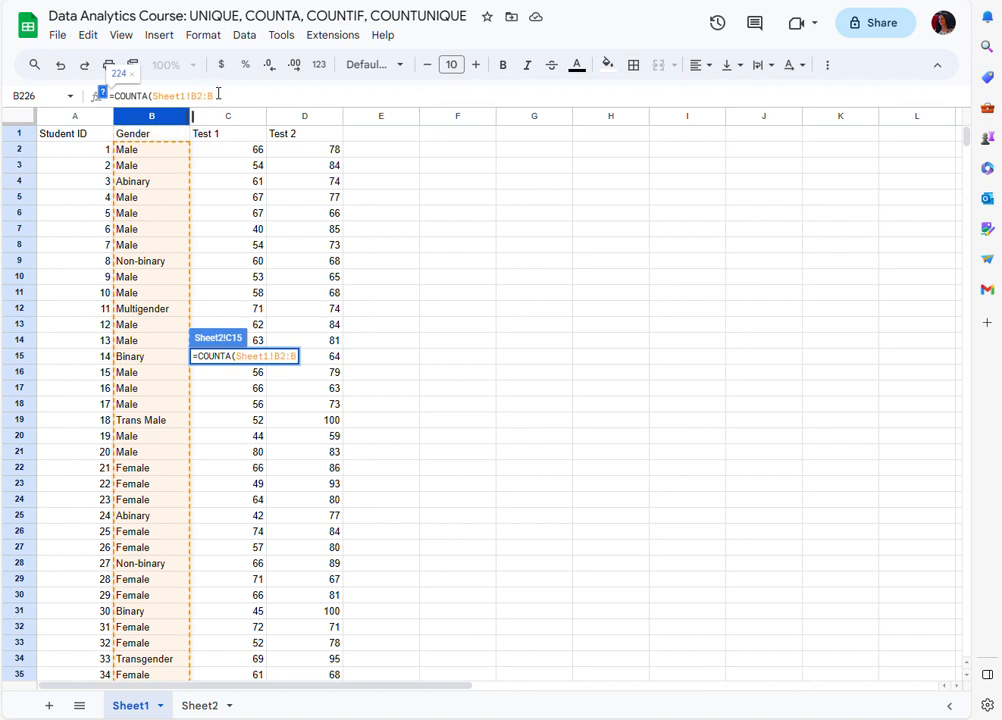
pyautogui.write(')')
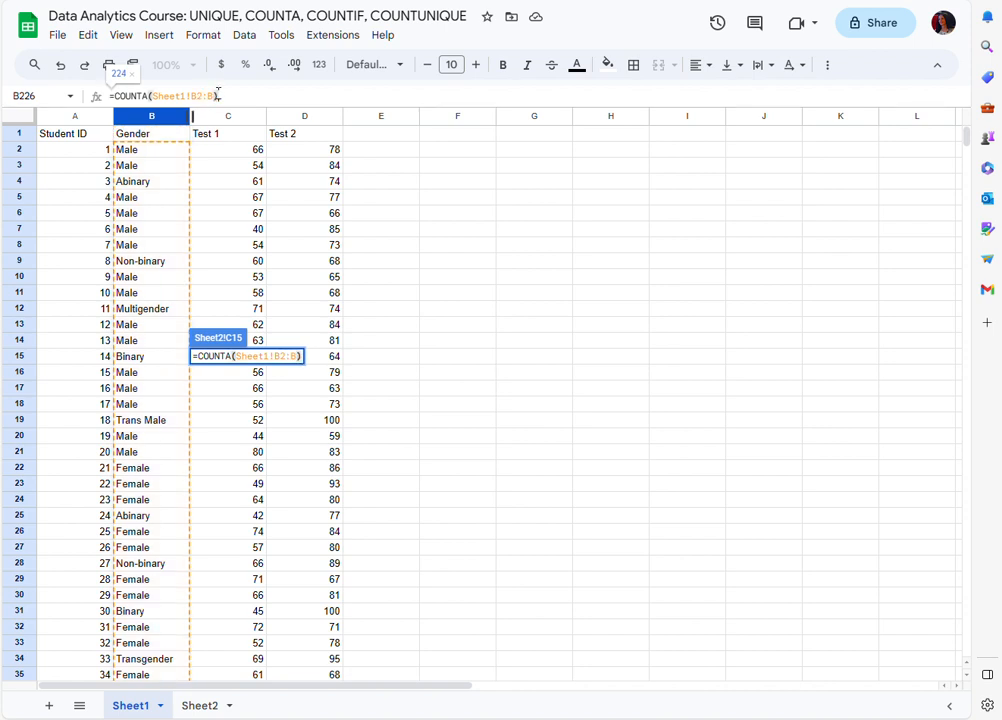
pyautogui.press('Return')
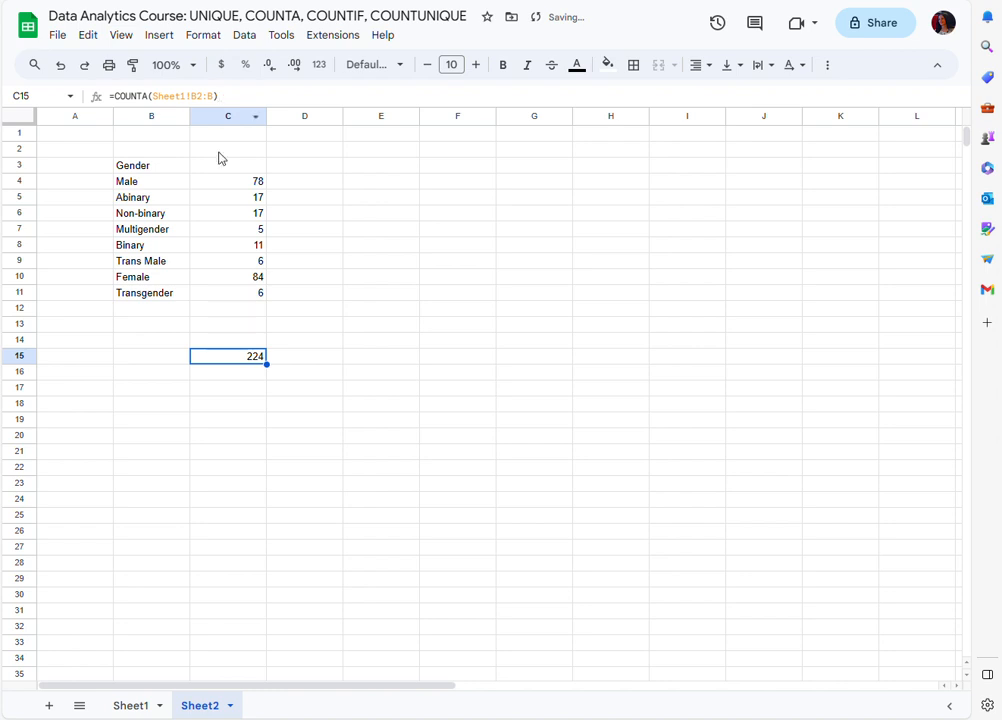
# Step: Label the COUNTA result by entering "Total" in cell B15
pyautogui.click(236, 362)
pyautogui.click(143, 361)
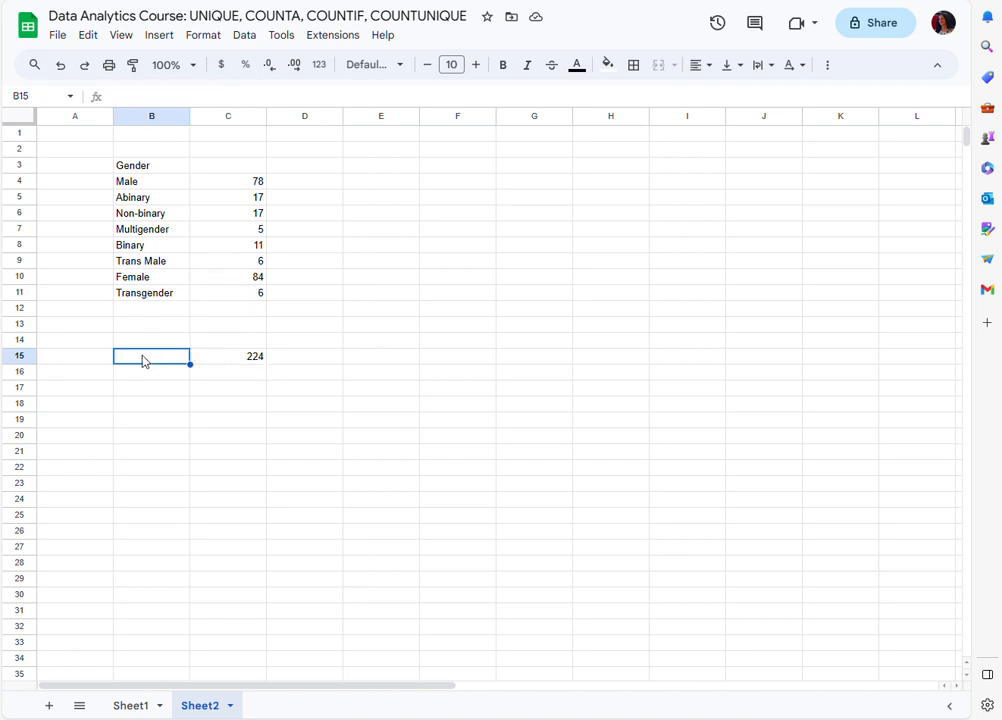
pyautogui.write('Total')
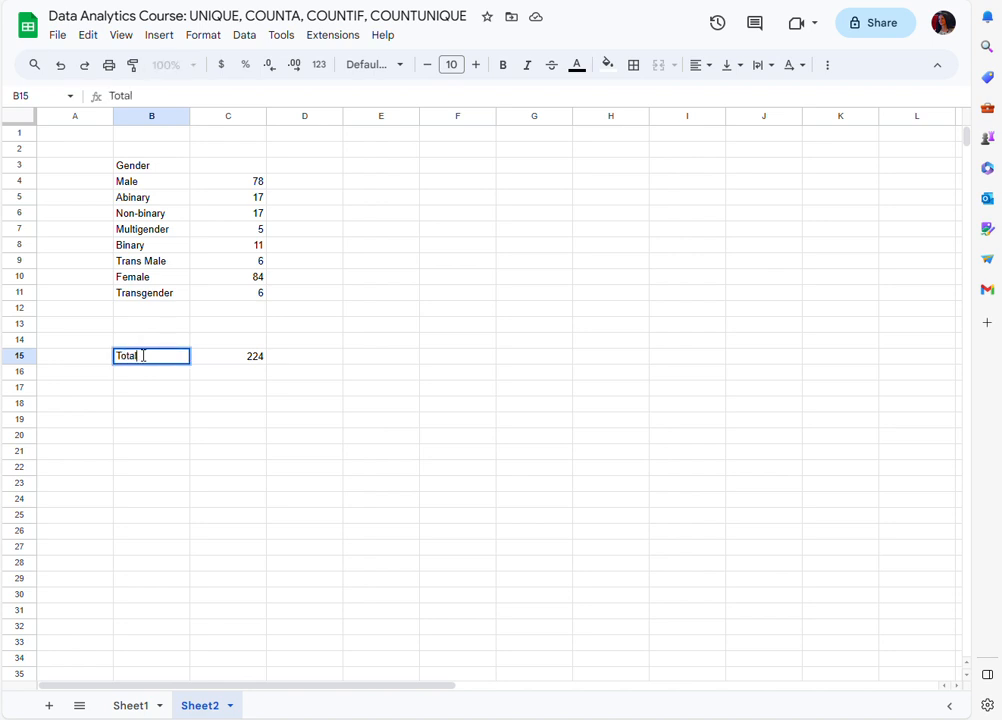
pyautogui.click(145, 404)
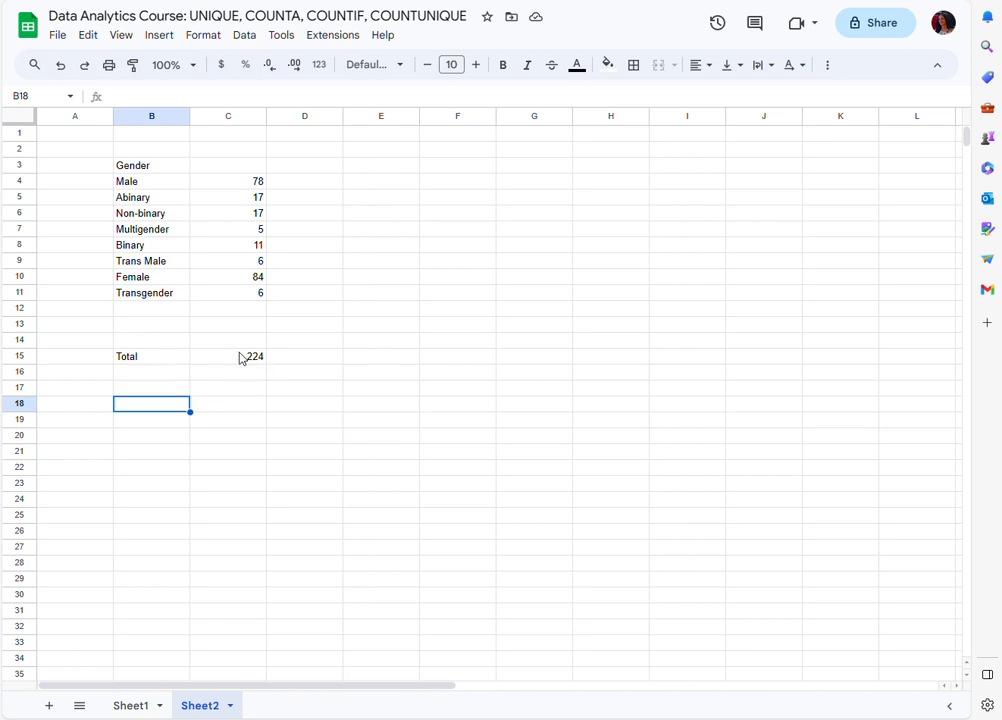
# Step: In cell C18 of Sheet2, count the distinct genders without the header using =COUNTUNIQUE(Sheet1!B2:B)
pyautogui.click(198, 411)
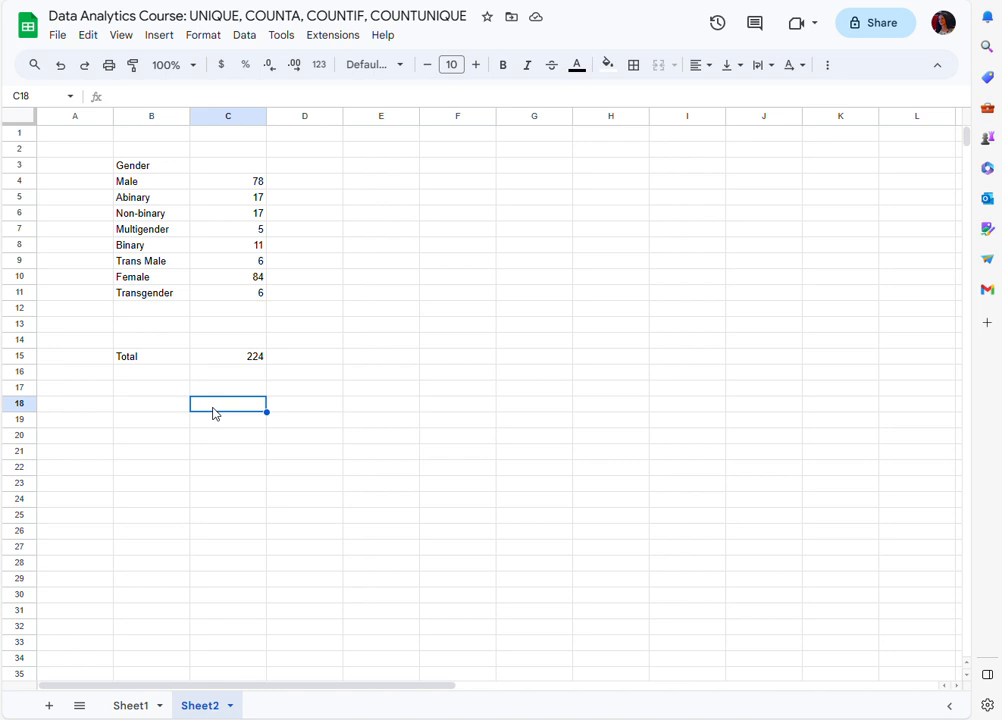
pyautogui.write('=')
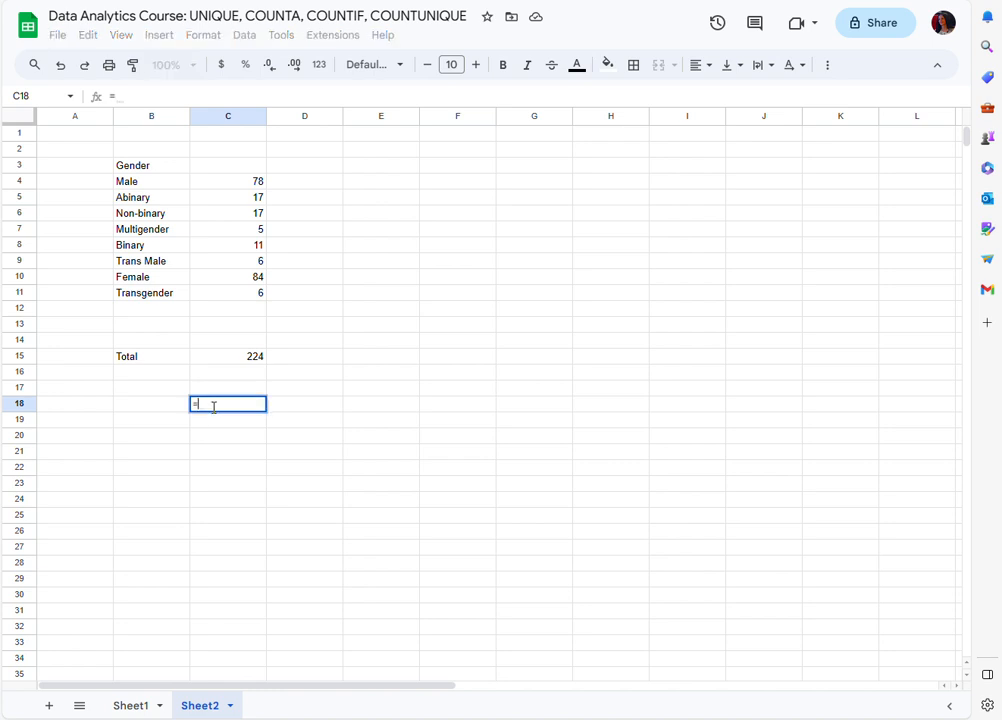
pyautogui.write('count')
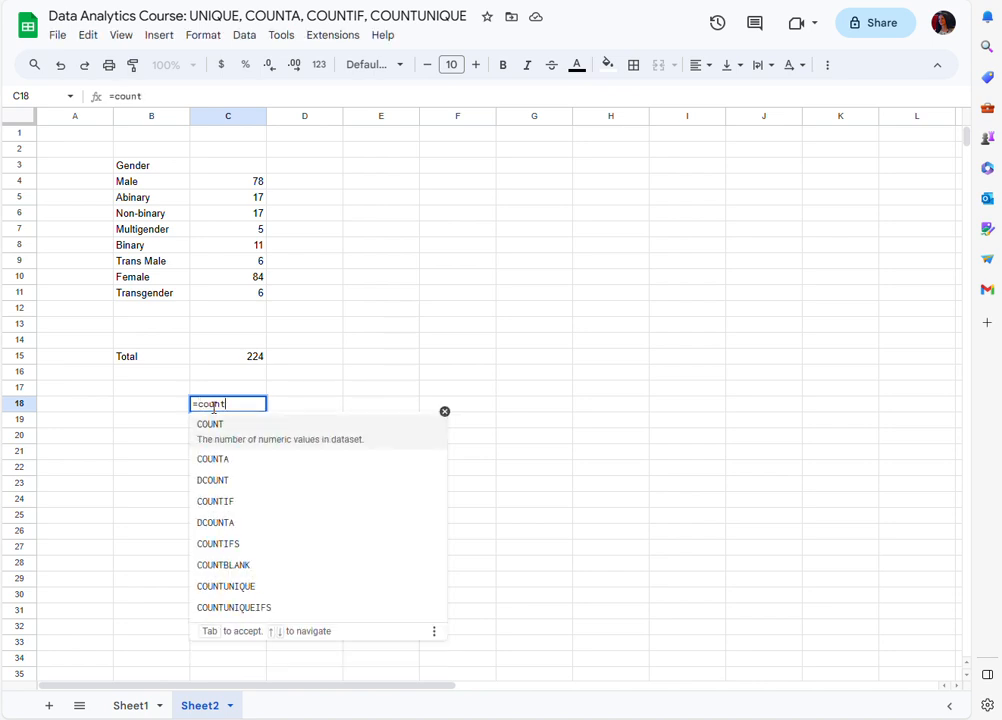
pyautogui.click(225, 590)
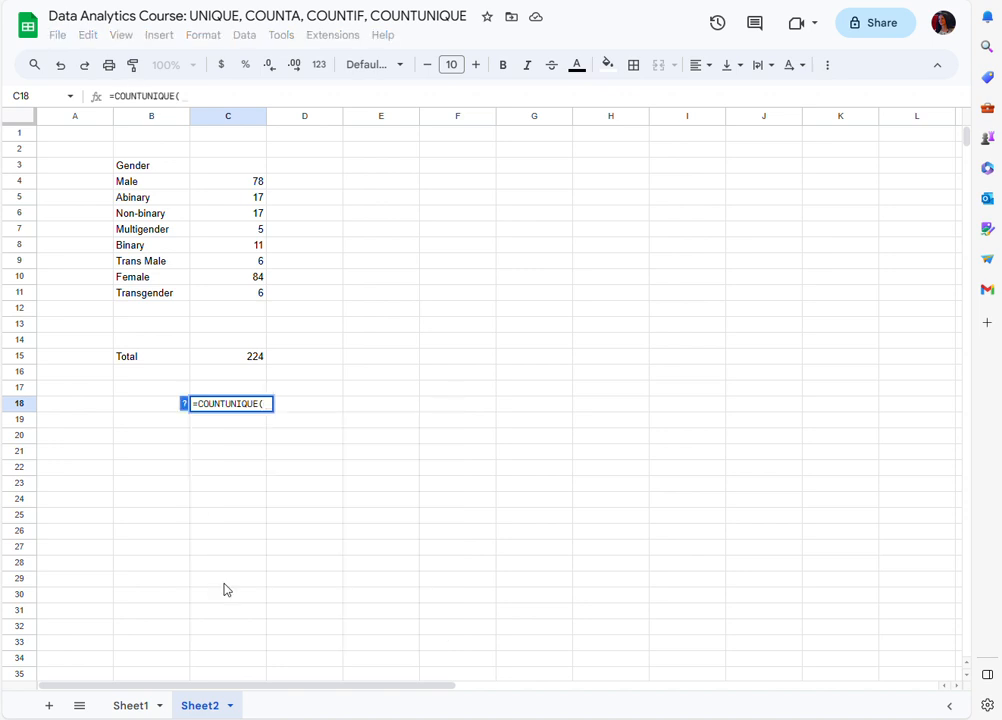
pyautogui.click(131, 706)
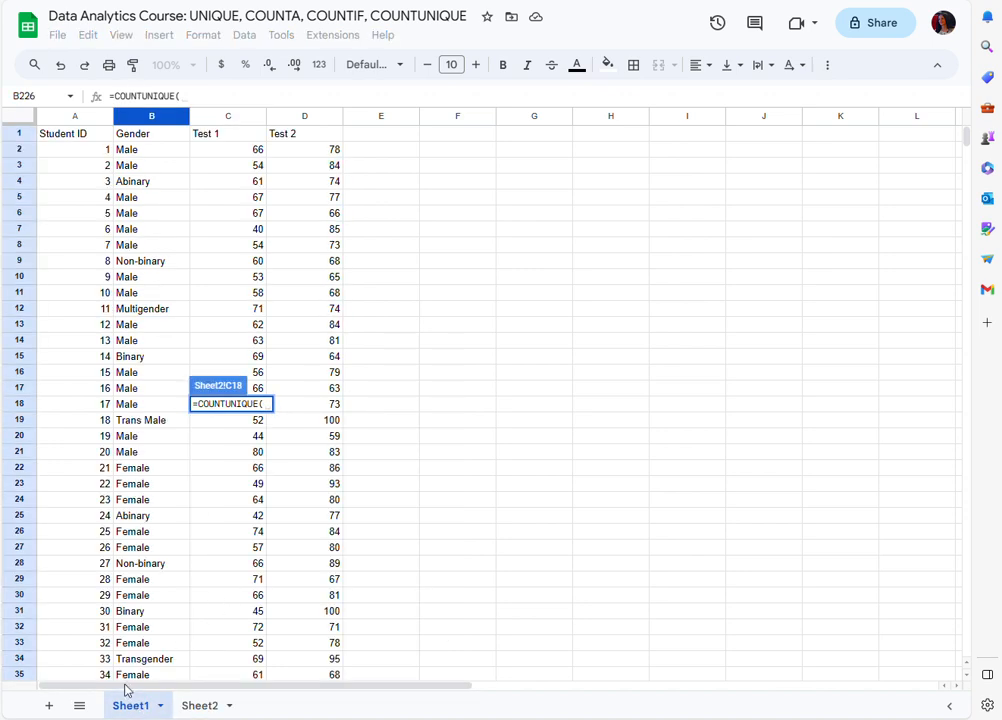
pyautogui.click(140, 116)
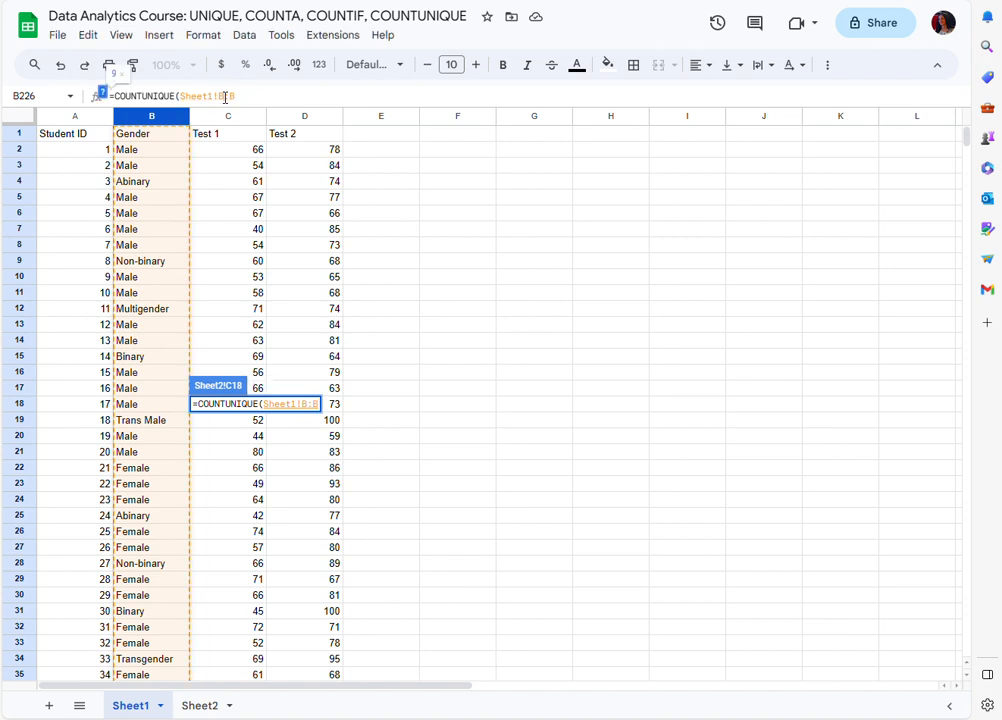
pyautogui.write('2:B')
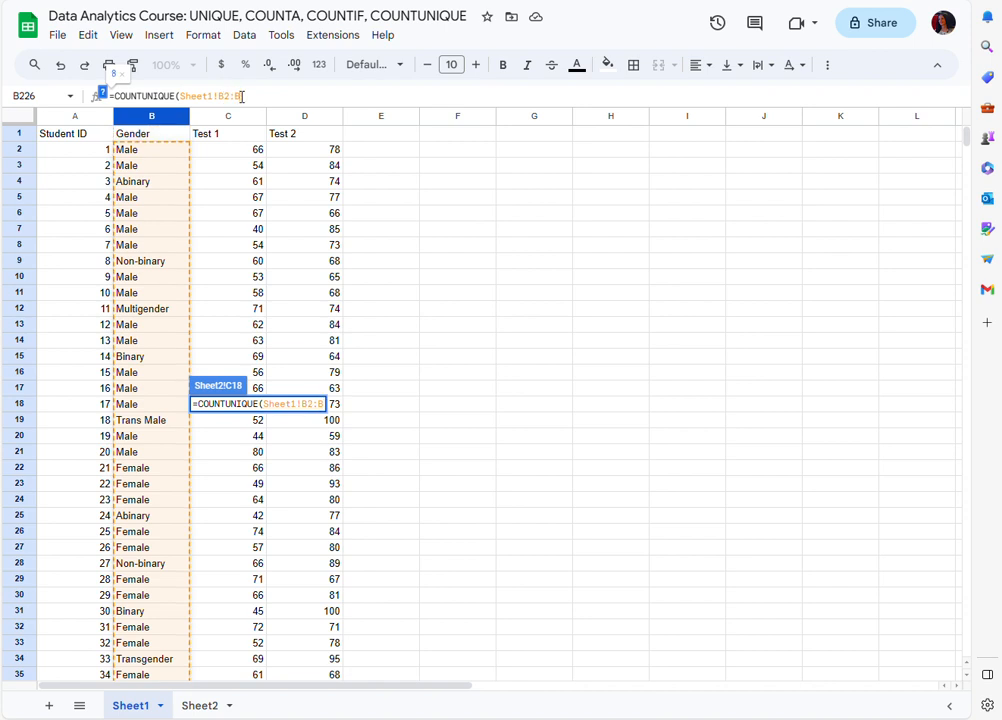
pyautogui.write(')')
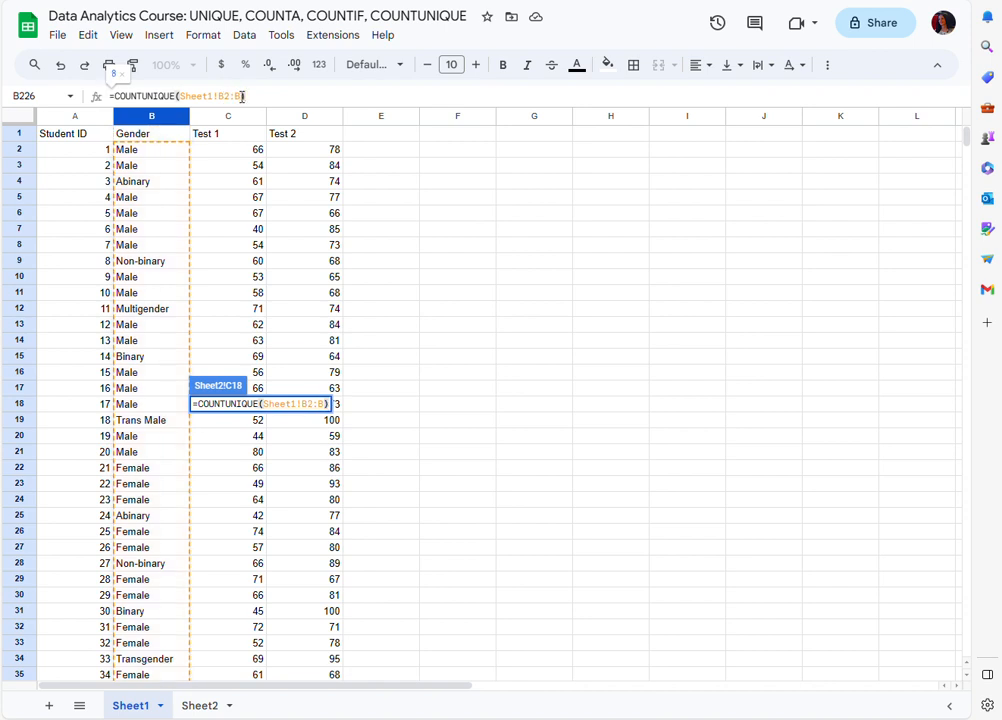
pyautogui.press('Return')
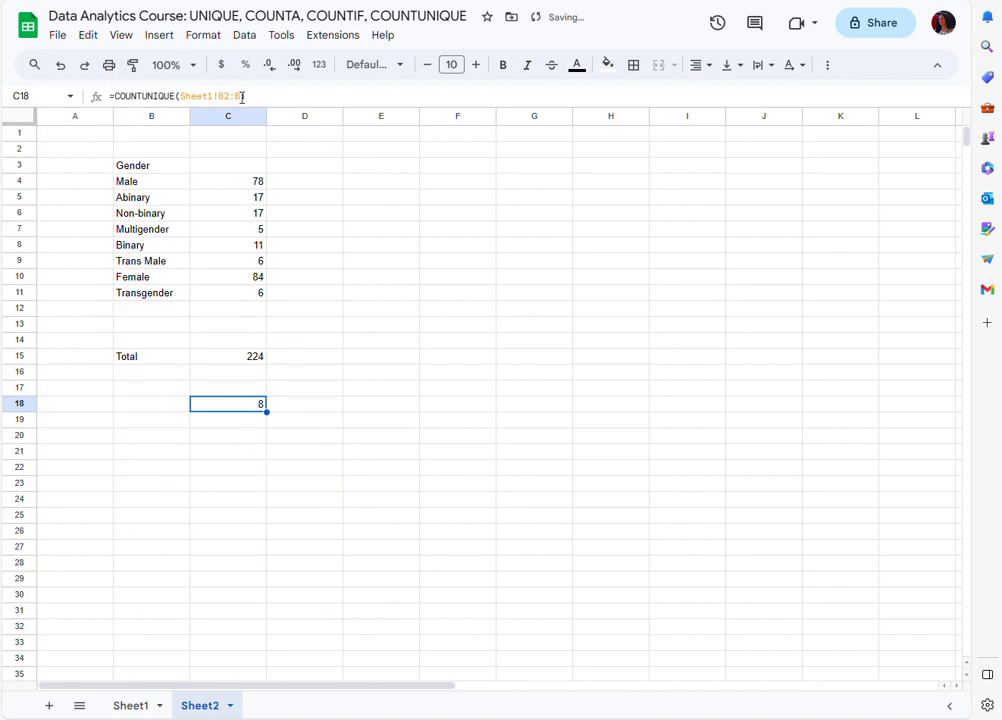
# Step: Label the COUNTUNIQUE result by entering "Number of Gender Indentifications" in cell B18
pyautogui.click(143, 407)
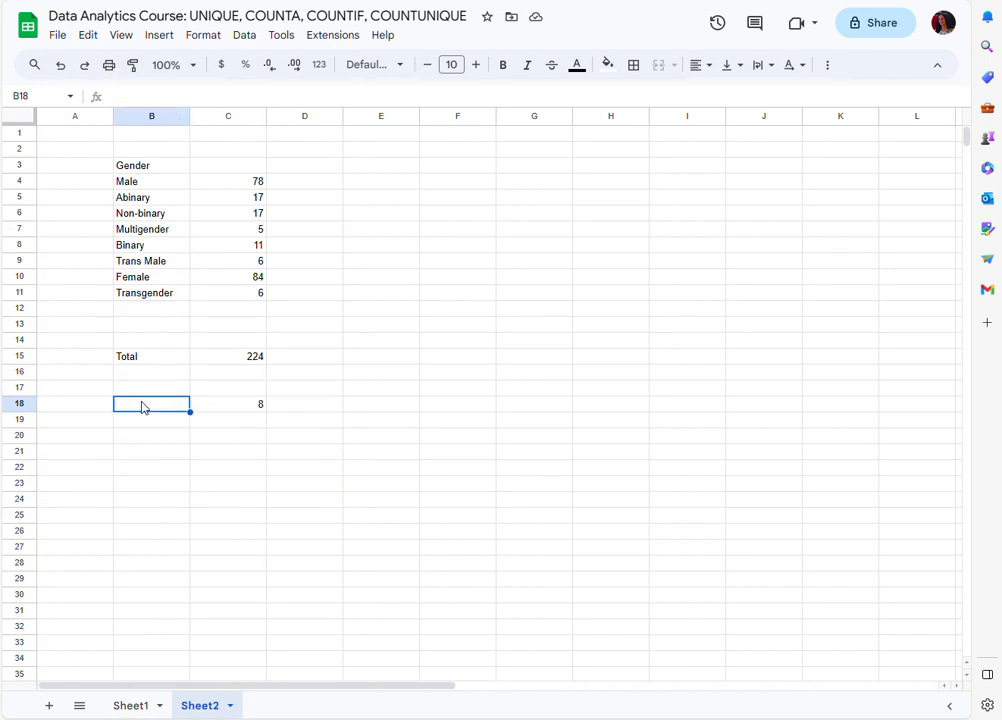
pyautogui.write('Number')
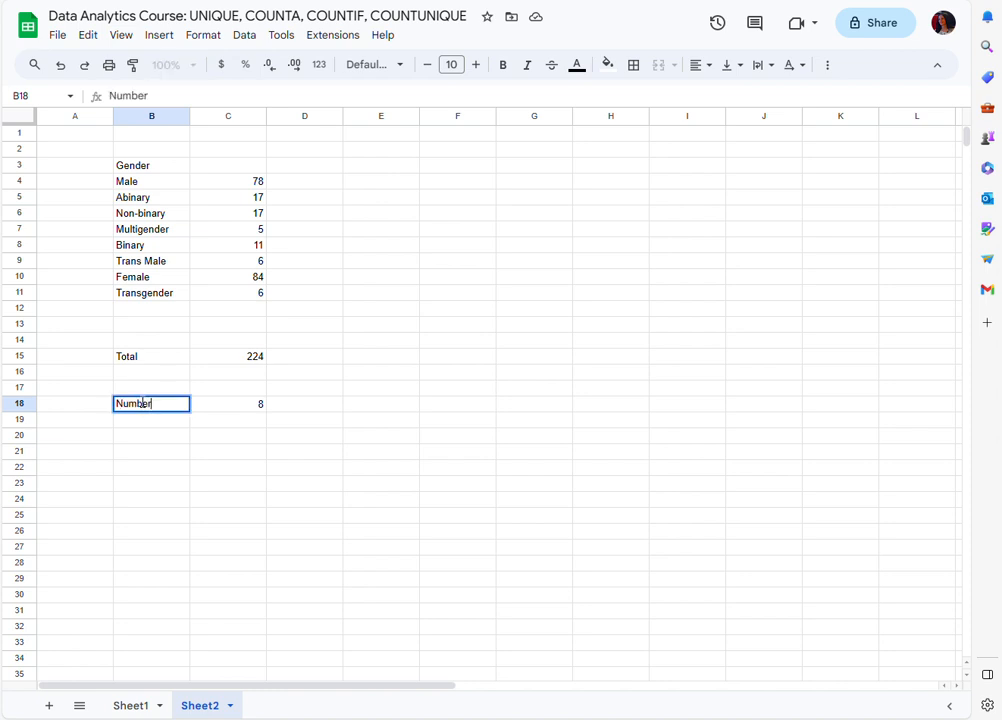
pyautogui.write(' of Gender')
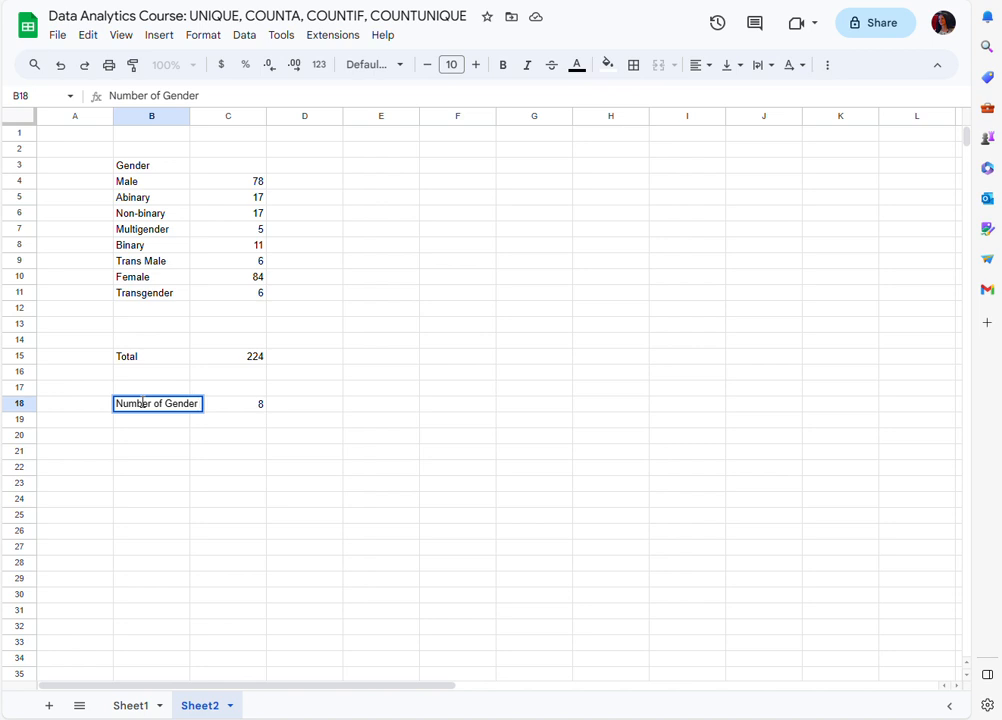
pyautogui.write('Indentifications')
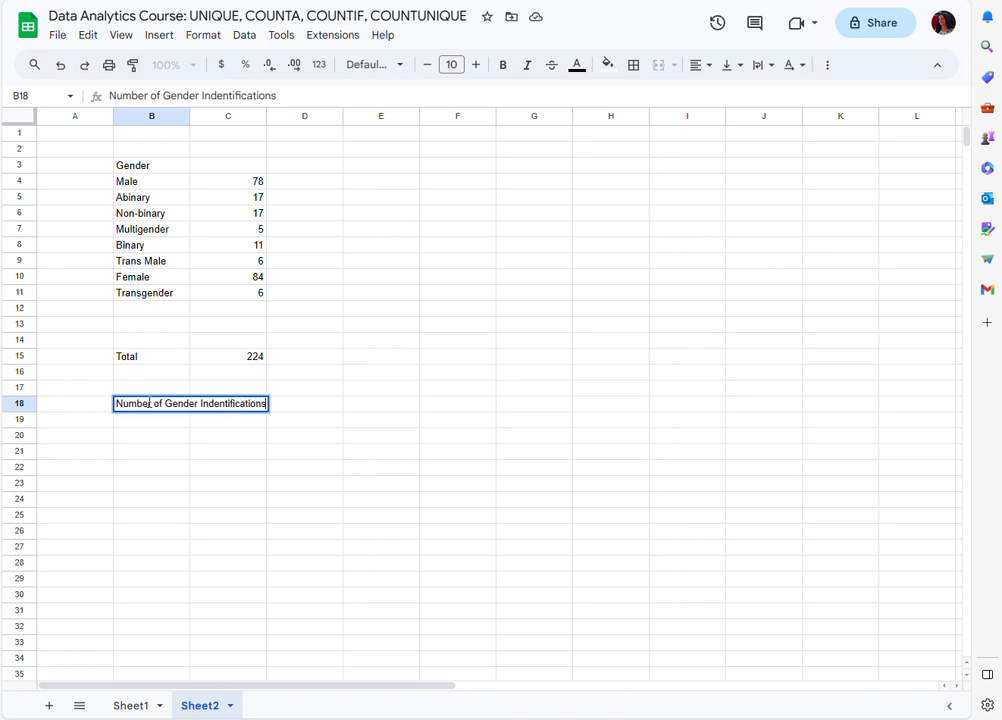
pyautogui.click(195, 469)
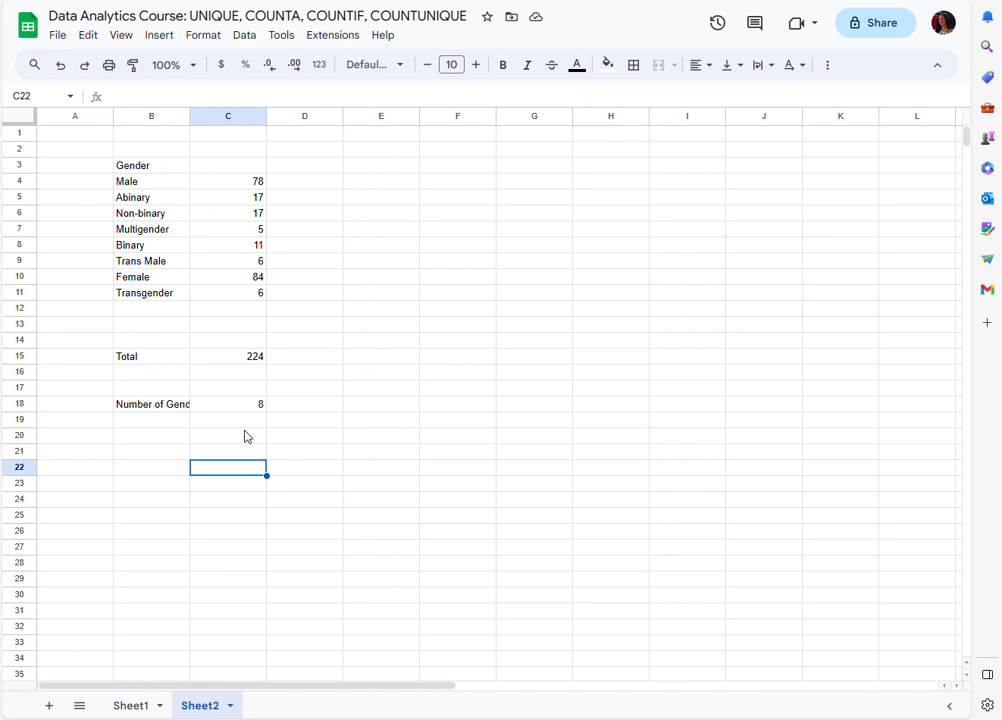
# Step: On Sheet1, copy the gender and test score entries of the last 25 students, range B201:D225
pyautogui.click(136, 708)
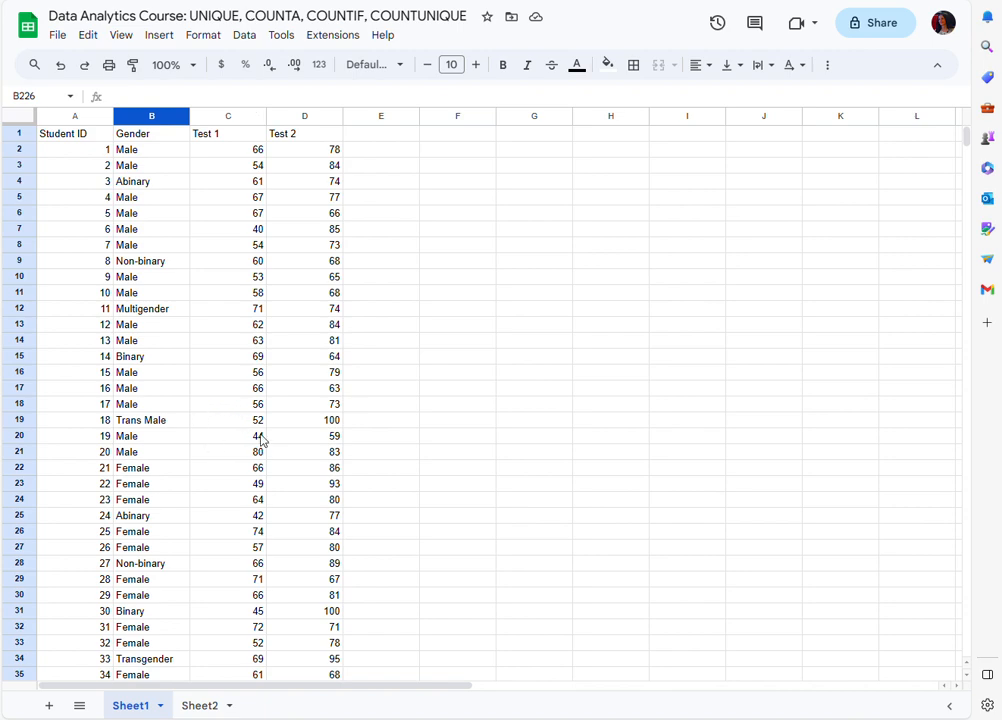
pyautogui.scroll(-11, 311, 452)
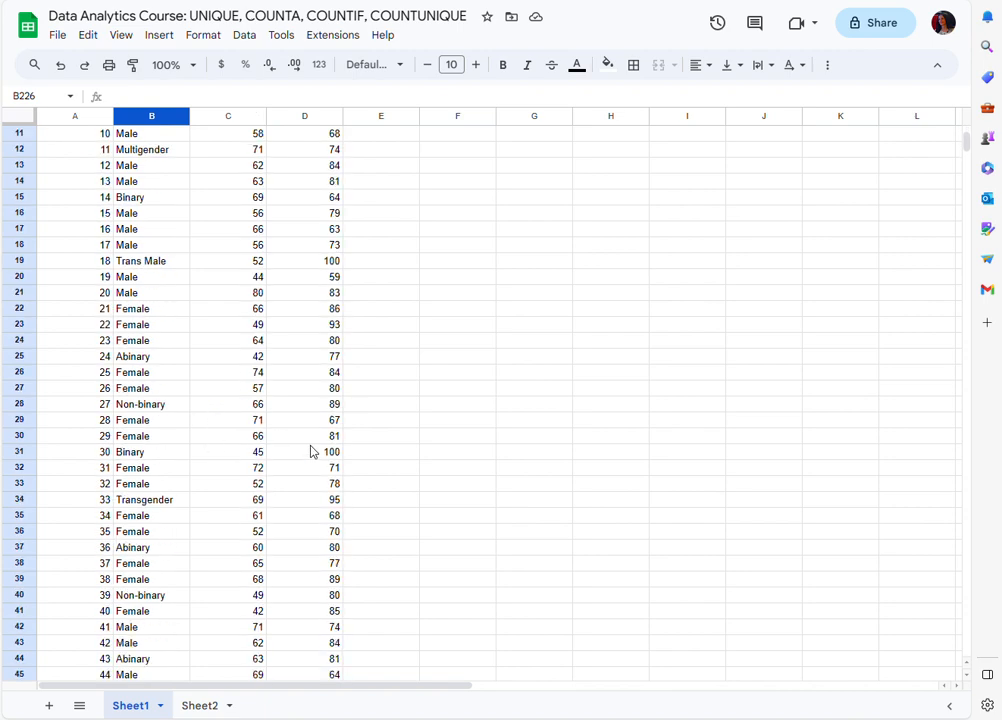
pyautogui.scroll(-17, 311, 452)
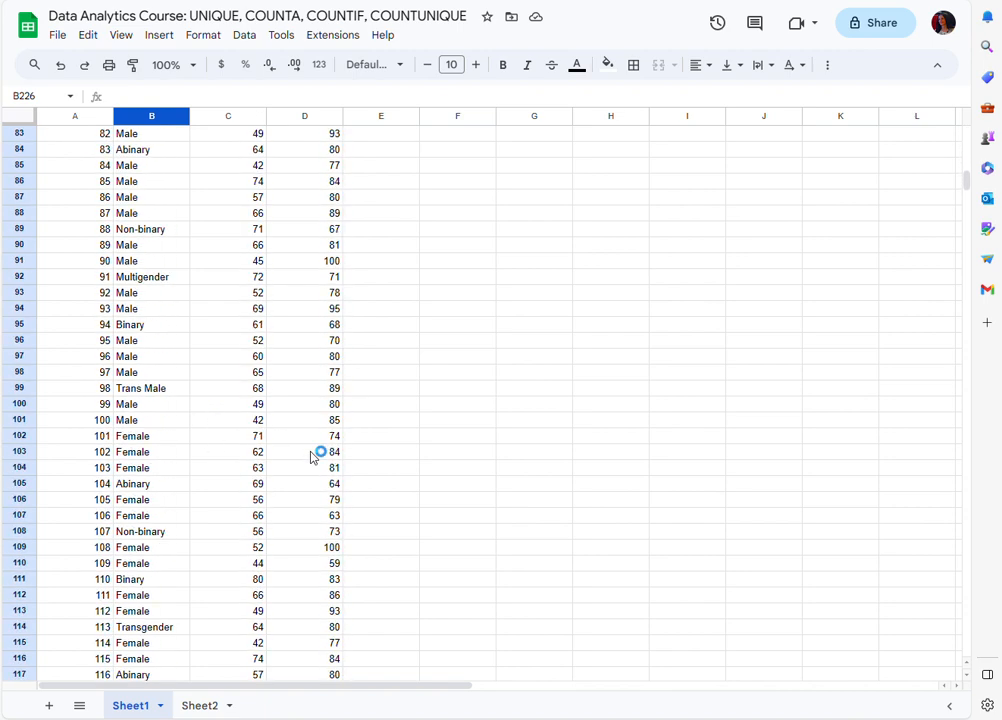
pyautogui.scroll(-18, 311, 452)
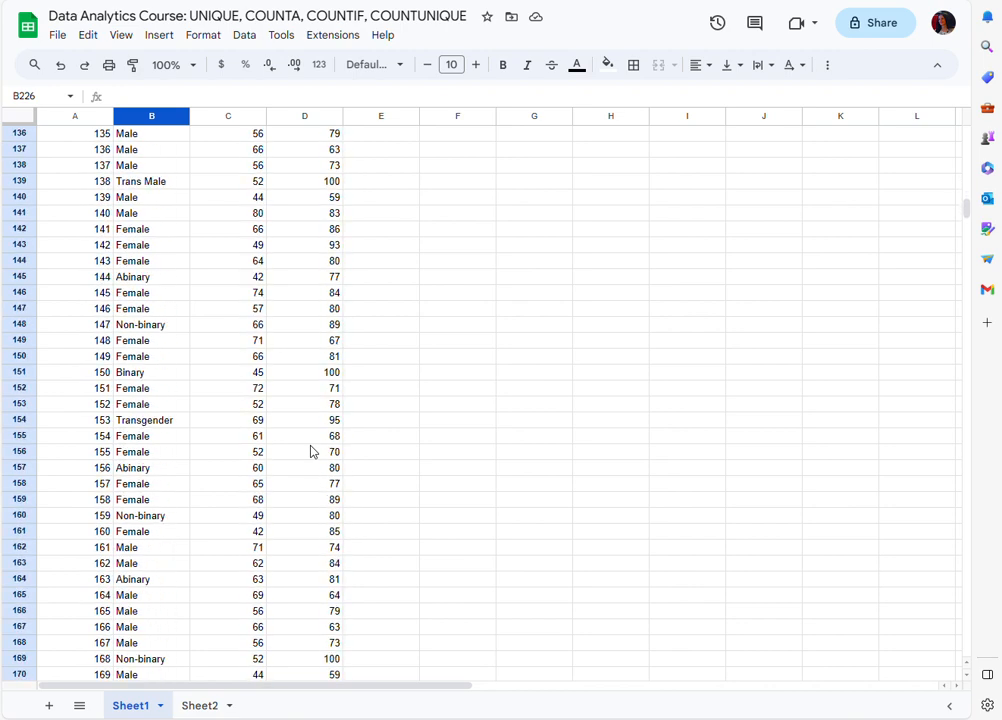
pyautogui.scroll(-12, 311, 452)
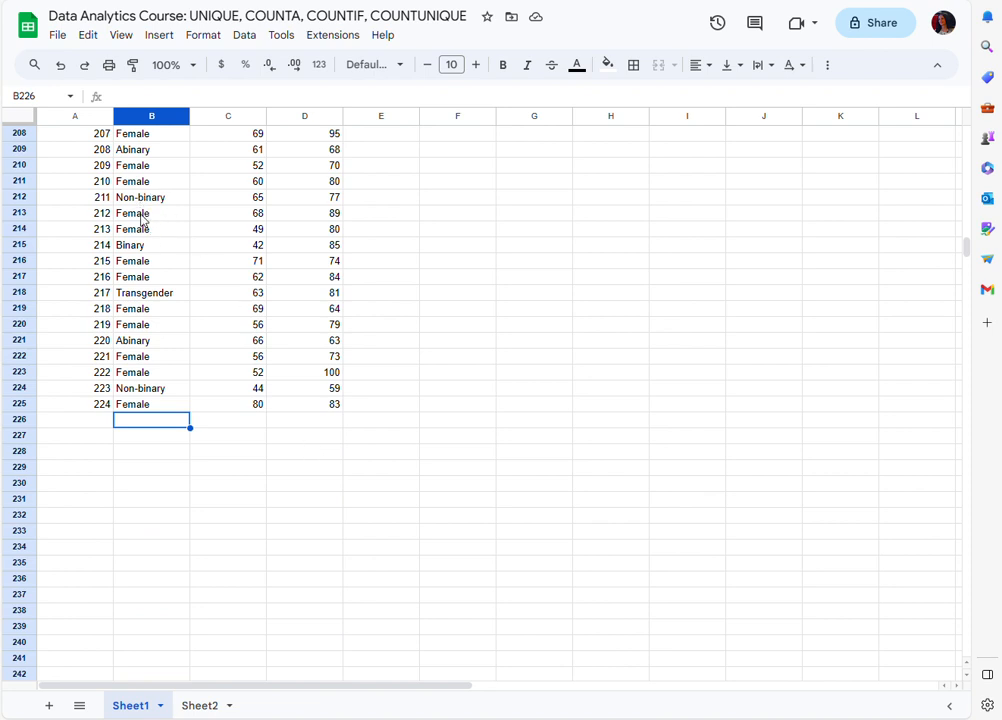
pyautogui.scroll(1, 174, 250)
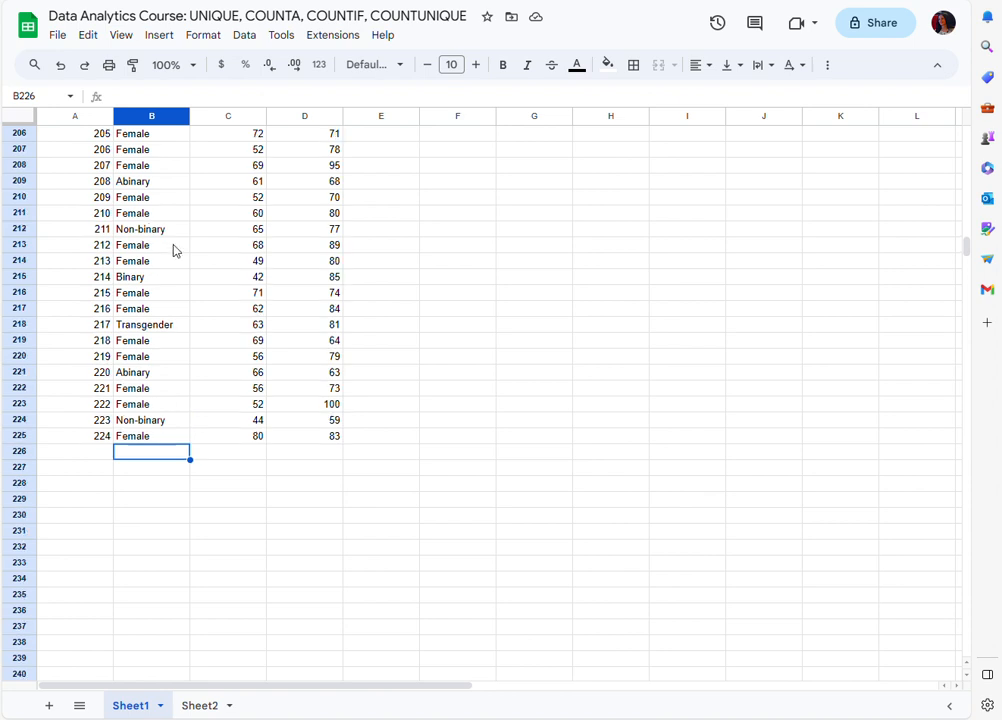
pyautogui.scroll(2, 174, 250)
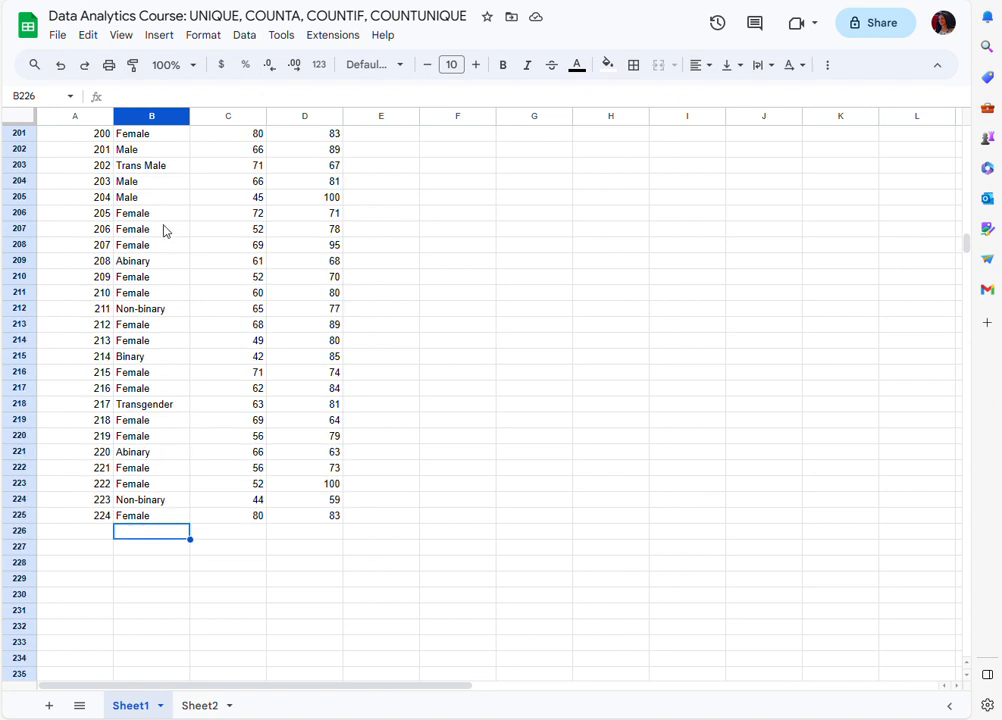
pyautogui.moveTo(143, 136); pyautogui.dragTo(309, 521)
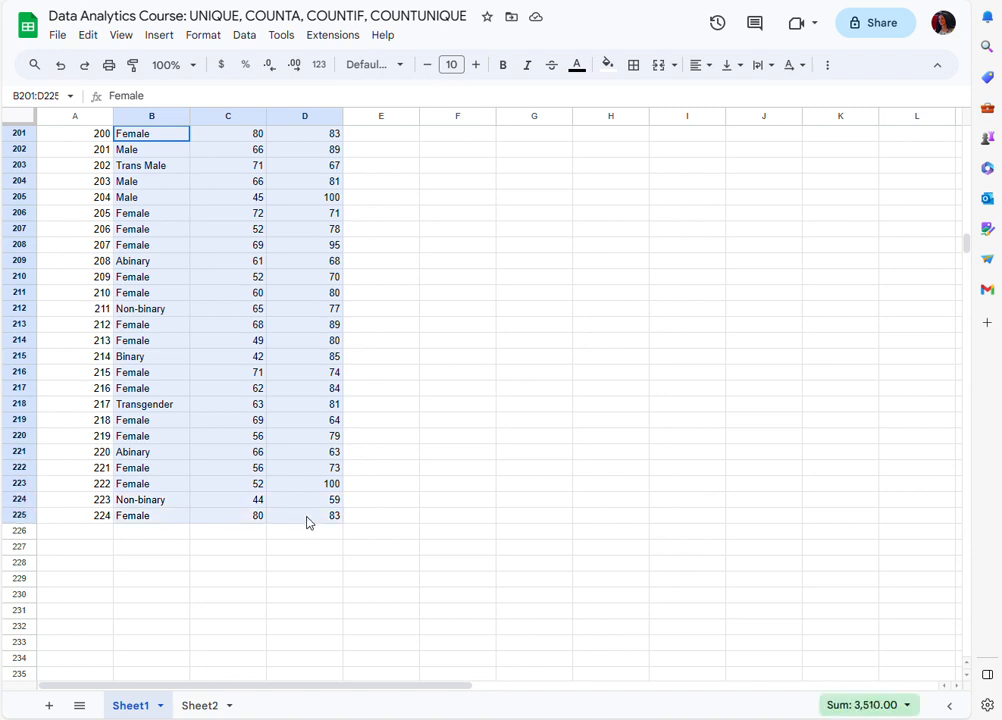
pyautogui.rightClick(159, 141)
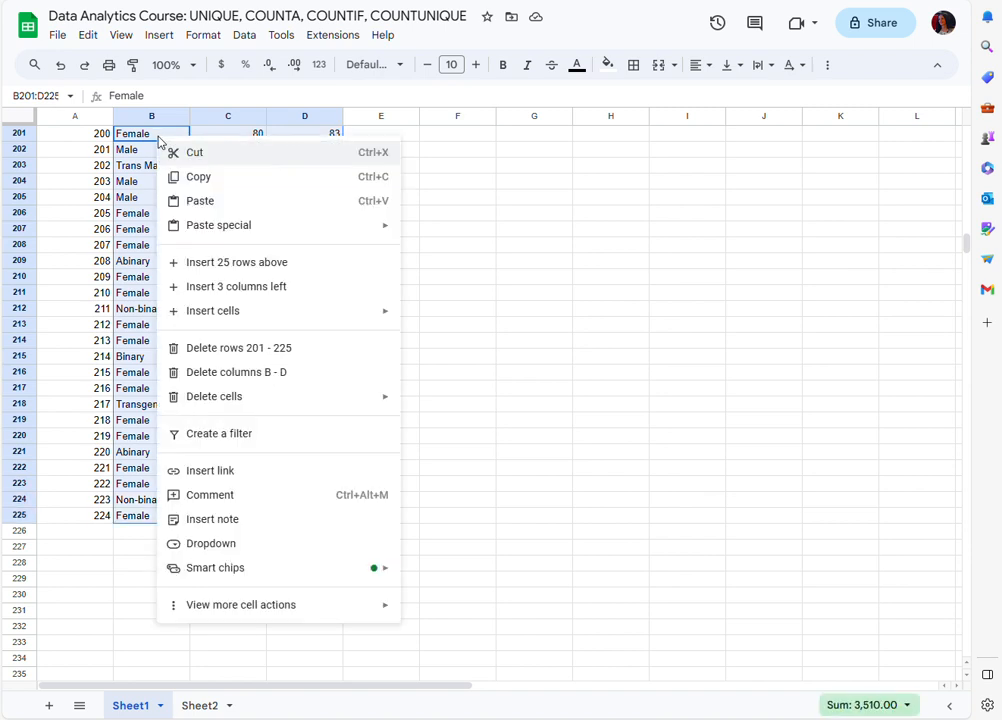
pyautogui.click(196, 178)
# Step: Paste the copied entries below the data starting at B226 and extend the Student ID formula from A225 down to A250
pyautogui.scroll(-3, 499, 463)
pyautogui.click(152, 422)
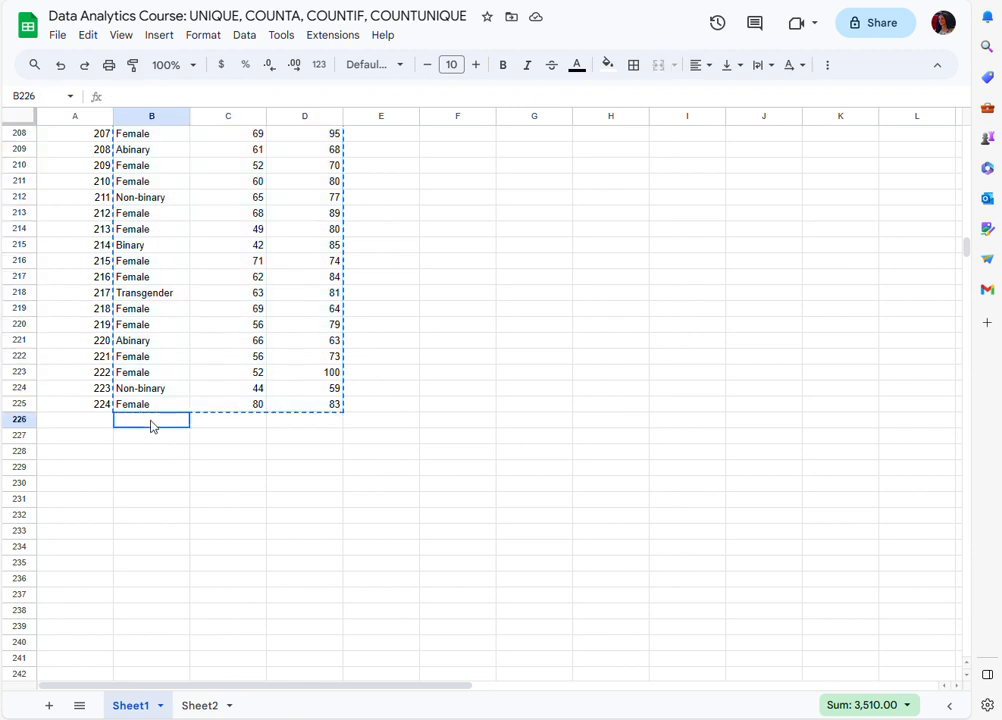
pyautogui.rightClick(152, 424)
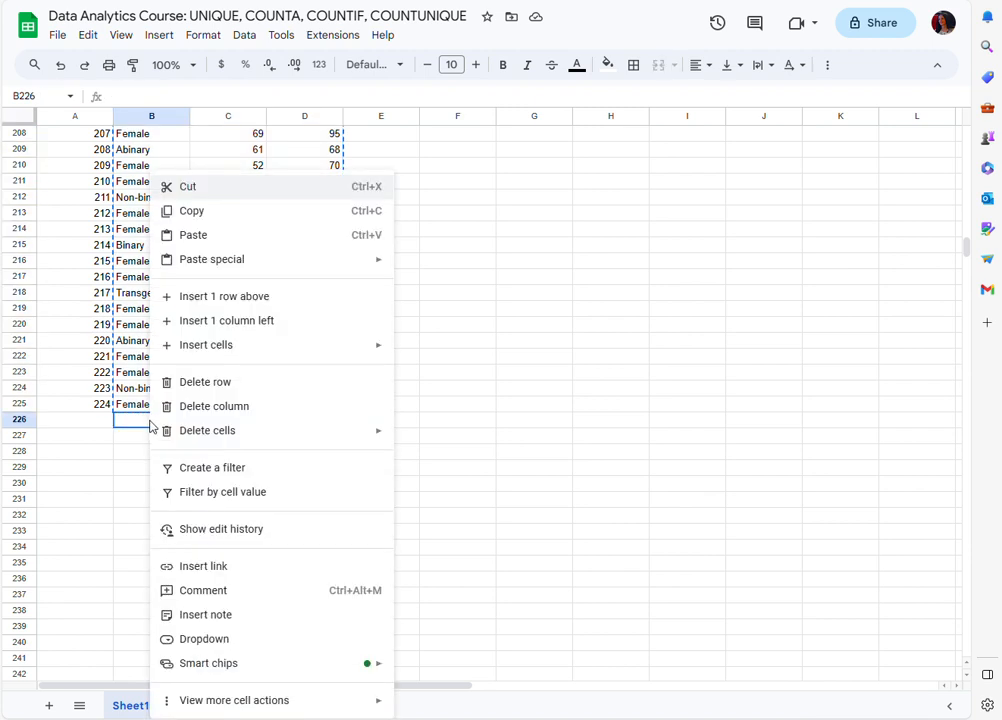
pyautogui.click(202, 235)
pyautogui.click(87, 409)
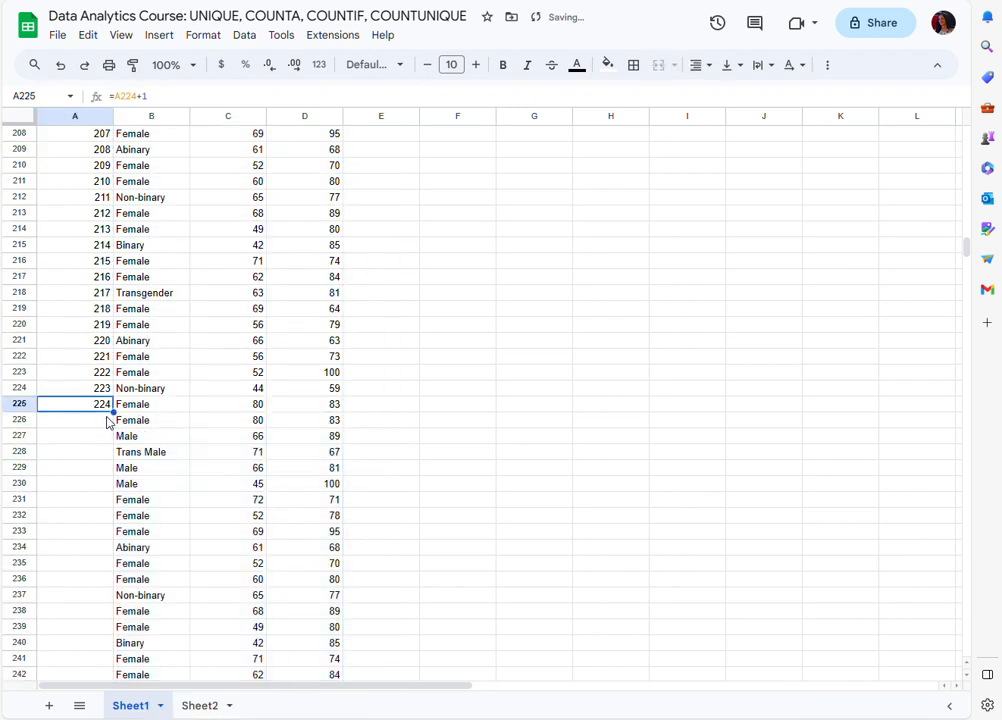
pyautogui.moveTo(113, 411); pyautogui.dragTo(110, 561)
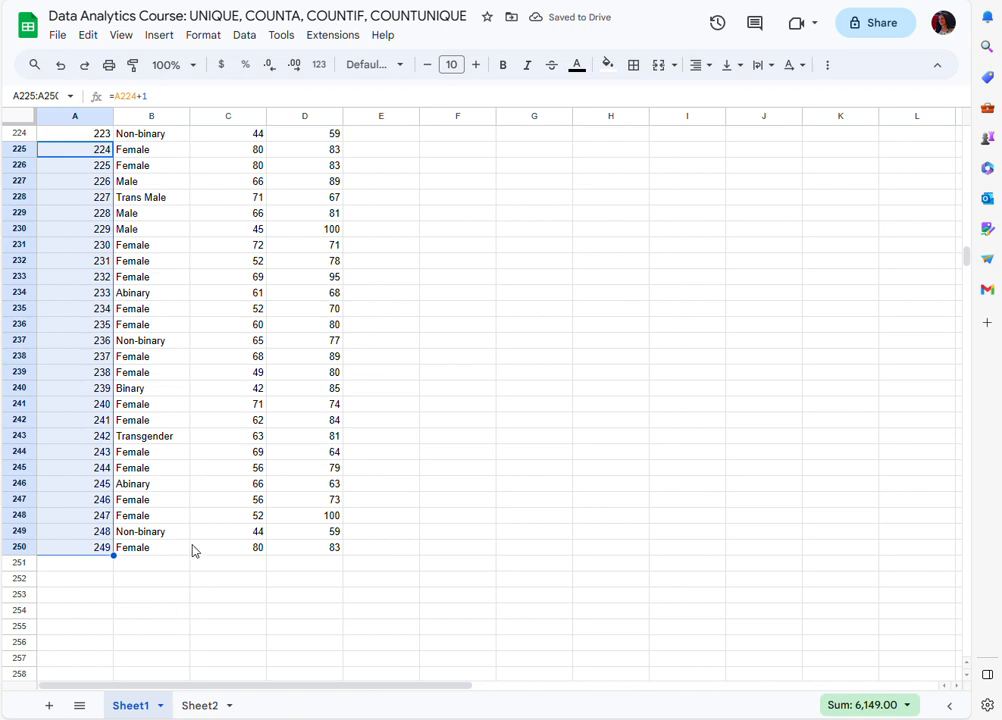
# Step: Replace the gender in cell B247 of Sheet1 with "Androgynous"
pyautogui.click(155, 505)
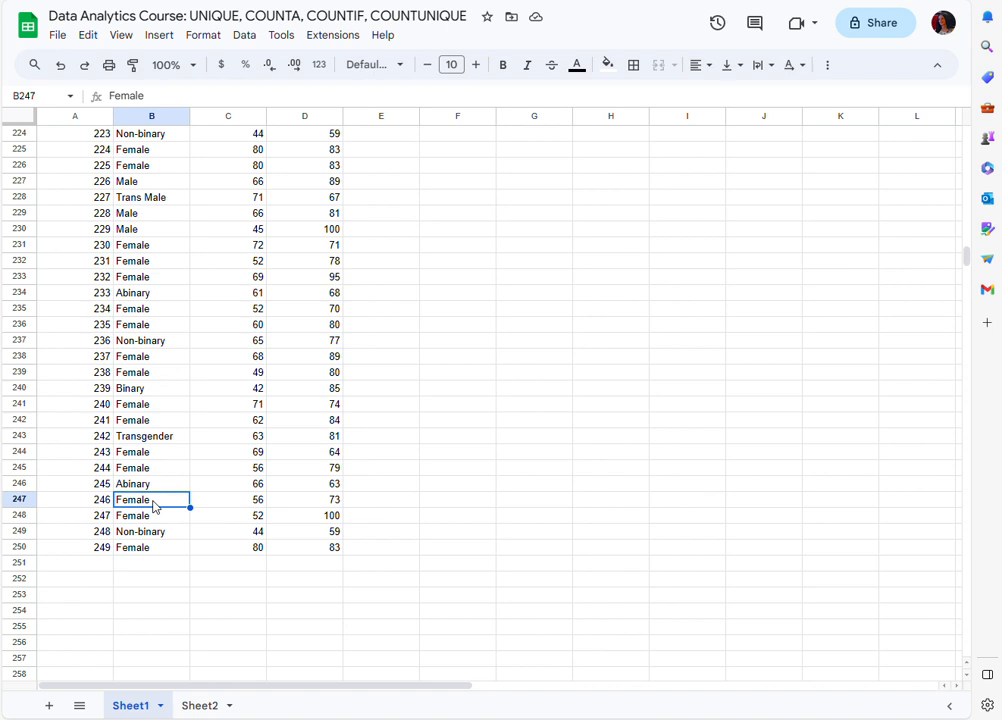
pyautogui.press('Delete')
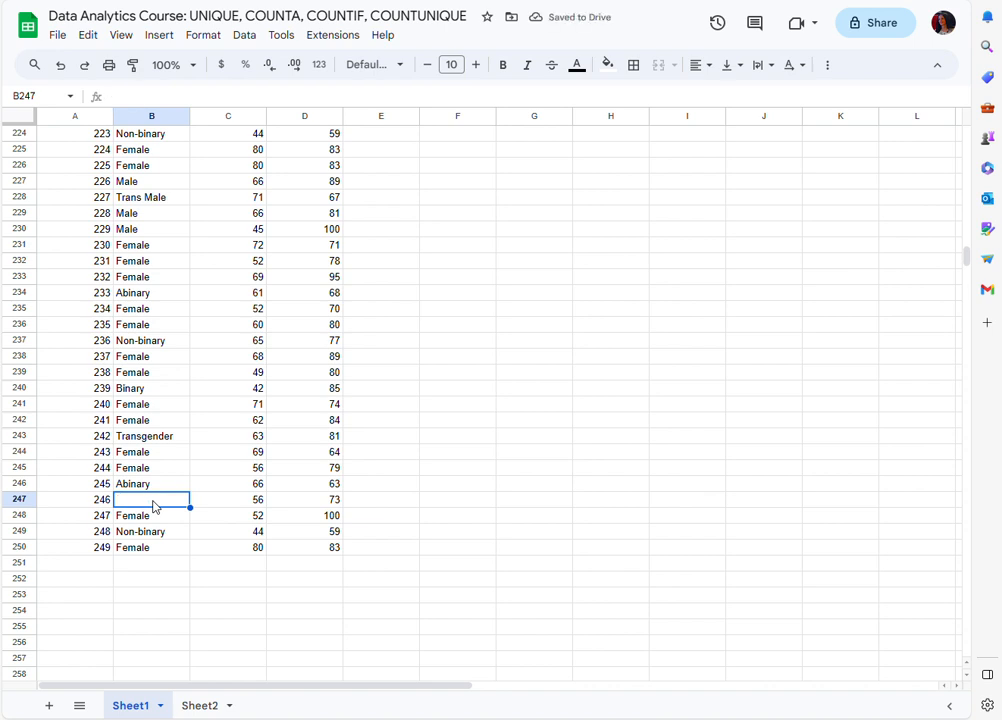
pyautogui.write('Andro')
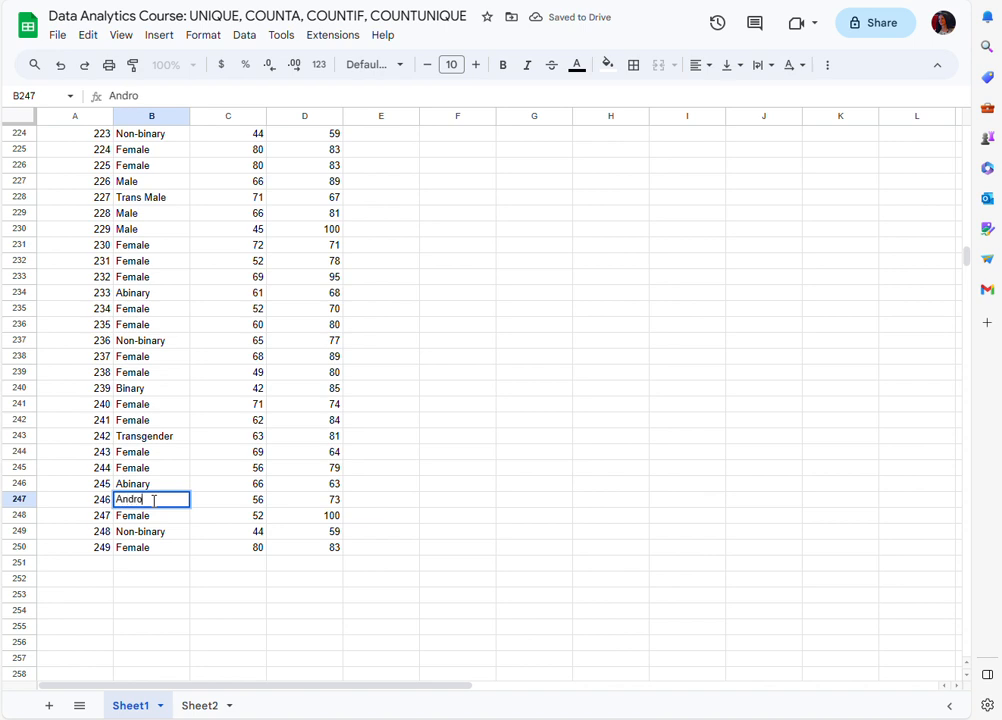
pyautogui.write('gynous')
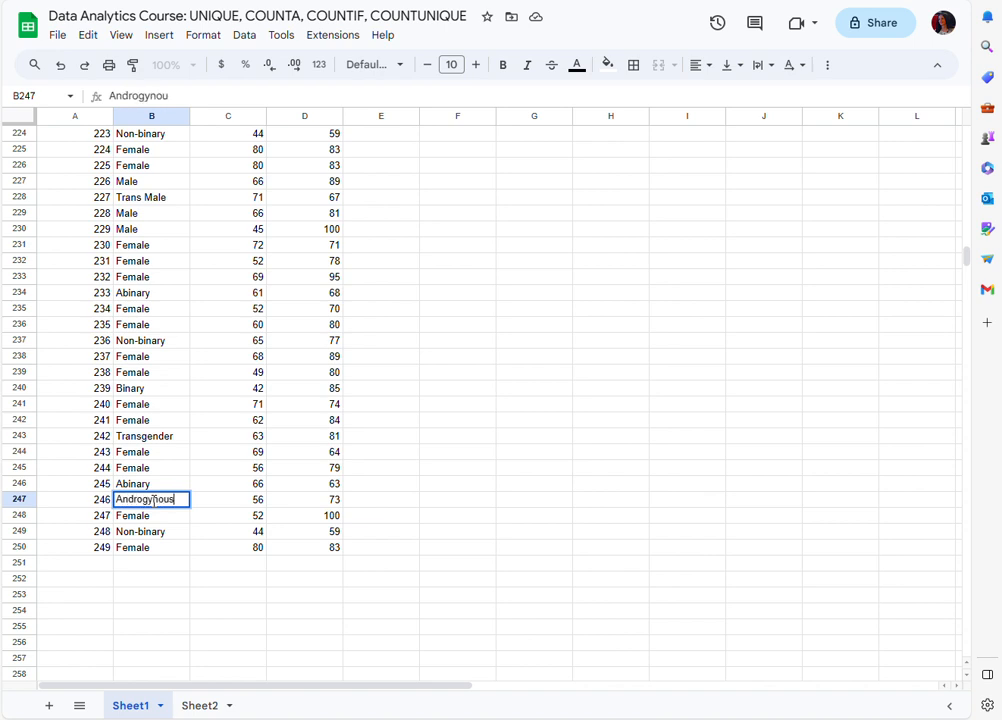
pyautogui.press('Return')
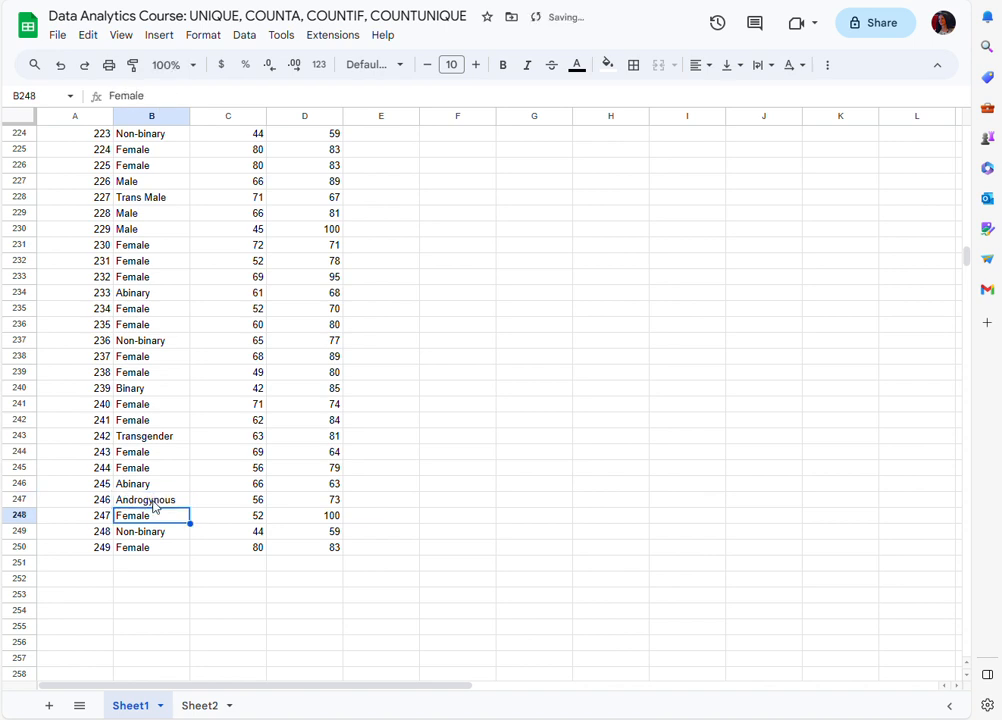
# Step: On Sheet2, copy the Transgender COUNTIF formula from cell C11 into C12 beside Androgynous
pyautogui.click(200, 706)
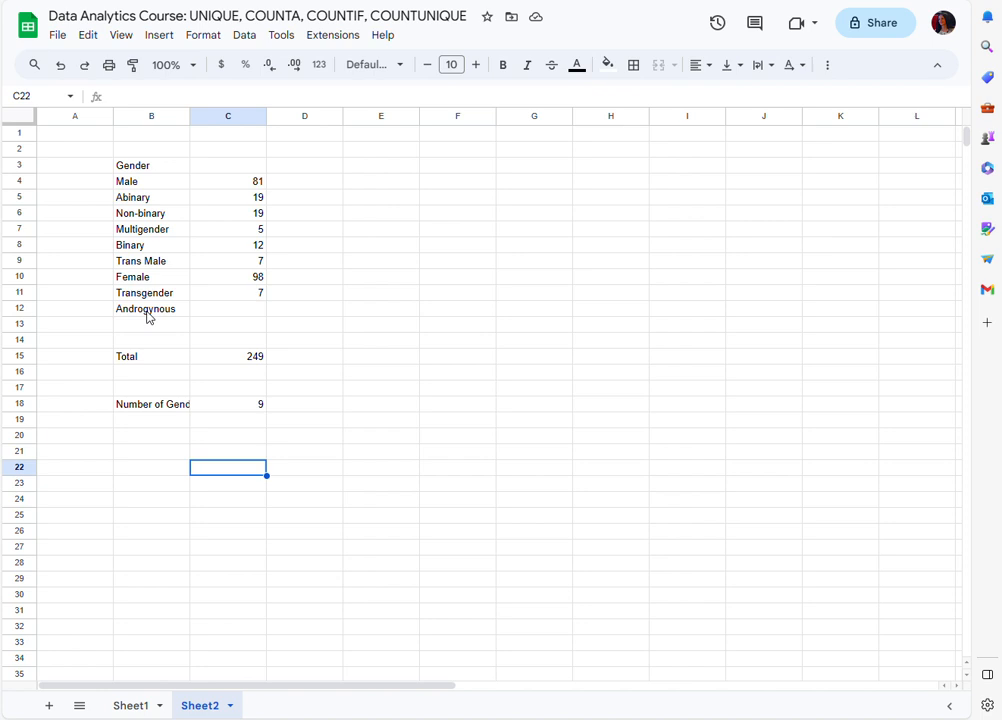
pyautogui.click(250, 295)
pyautogui.rightClick(250, 295)
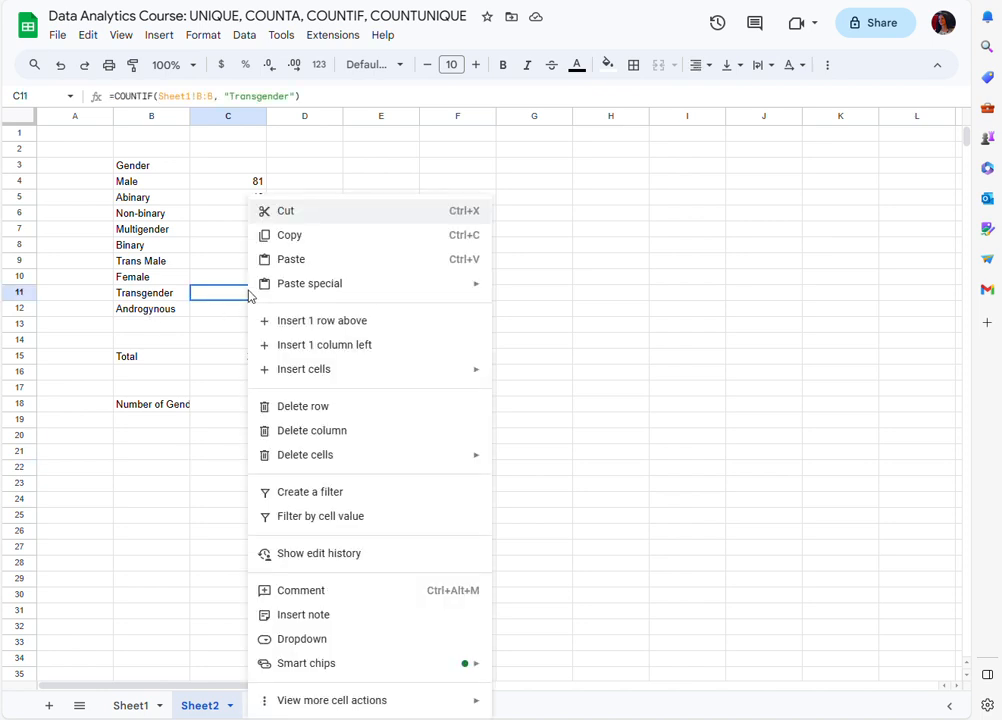
pyautogui.click(287, 238)
pyautogui.click(228, 310)
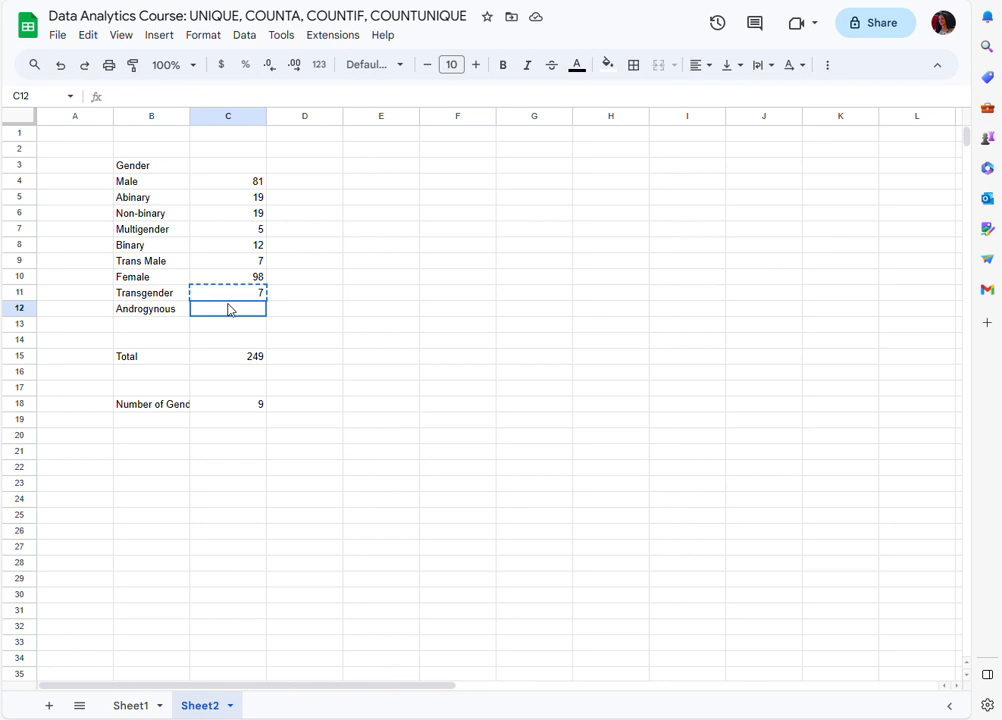
pyautogui.rightClick(228, 310)
pyautogui.click(275, 235)
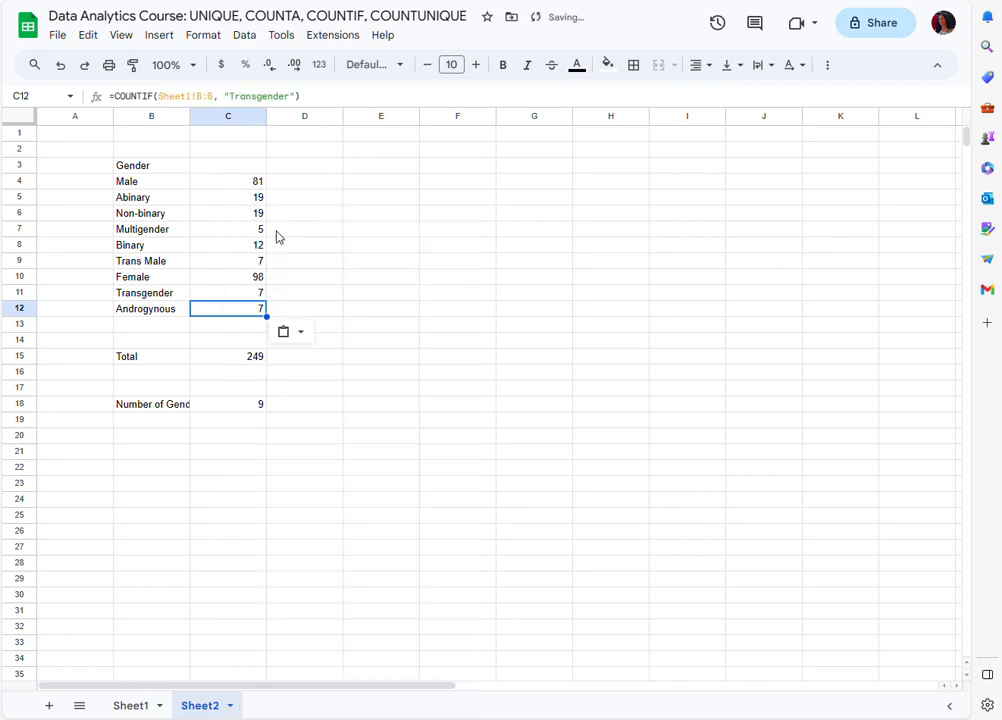
# Step: Change the COUNTIF criterion in cell C12 to "Androgynous", keeping the range Sheet1!B:B
pyautogui.click(289, 97)
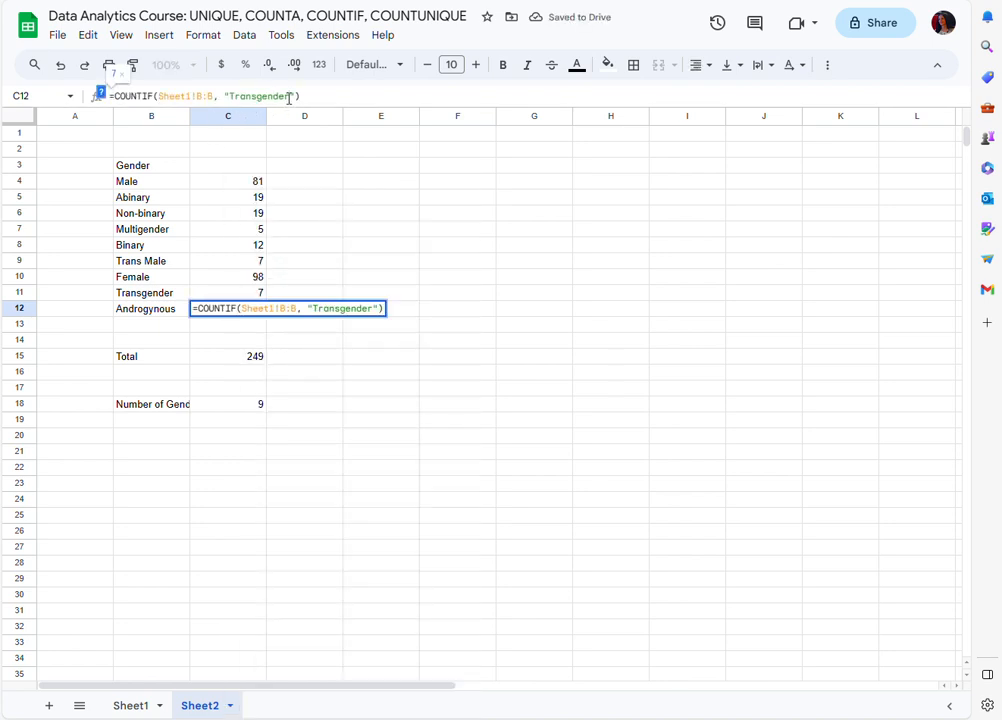
pyautogui.press('BackSpace')
pyautogui.press('BackSpace')
pyautogui.press('BackSpace')
pyautogui.press('BackSpace')
pyautogui.press('BackSpace')
pyautogui.press('BackSpace')
pyautogui.press('BackSpace')
pyautogui.press('BackSpace')
pyautogui.press('BackSpace')
pyautogui.press('BackSpace')
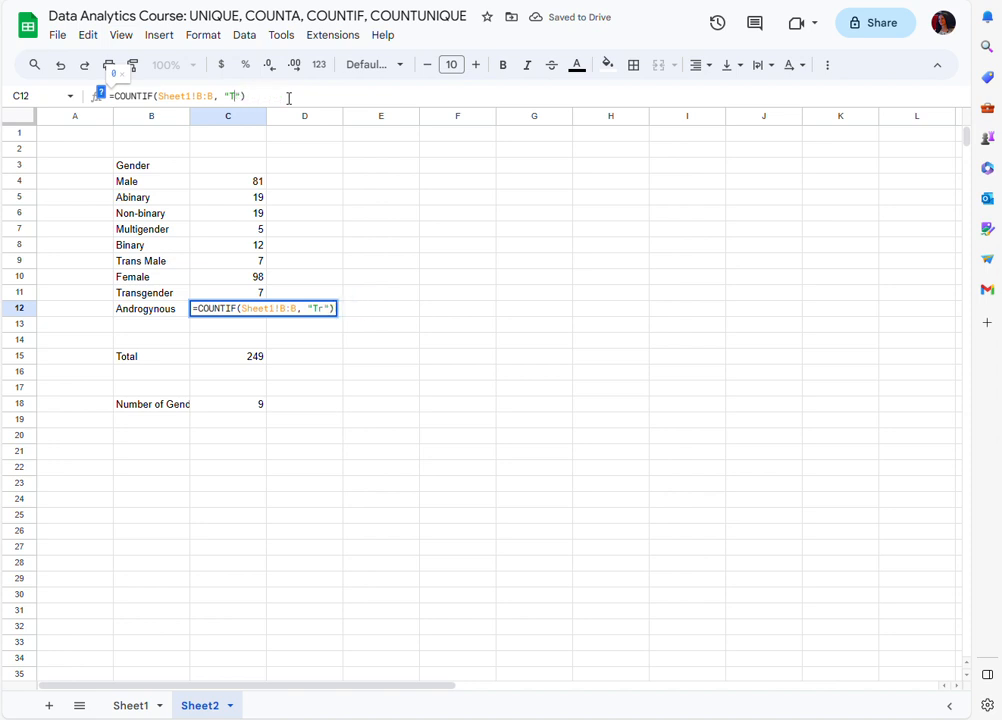
pyautogui.press('BackSpace')
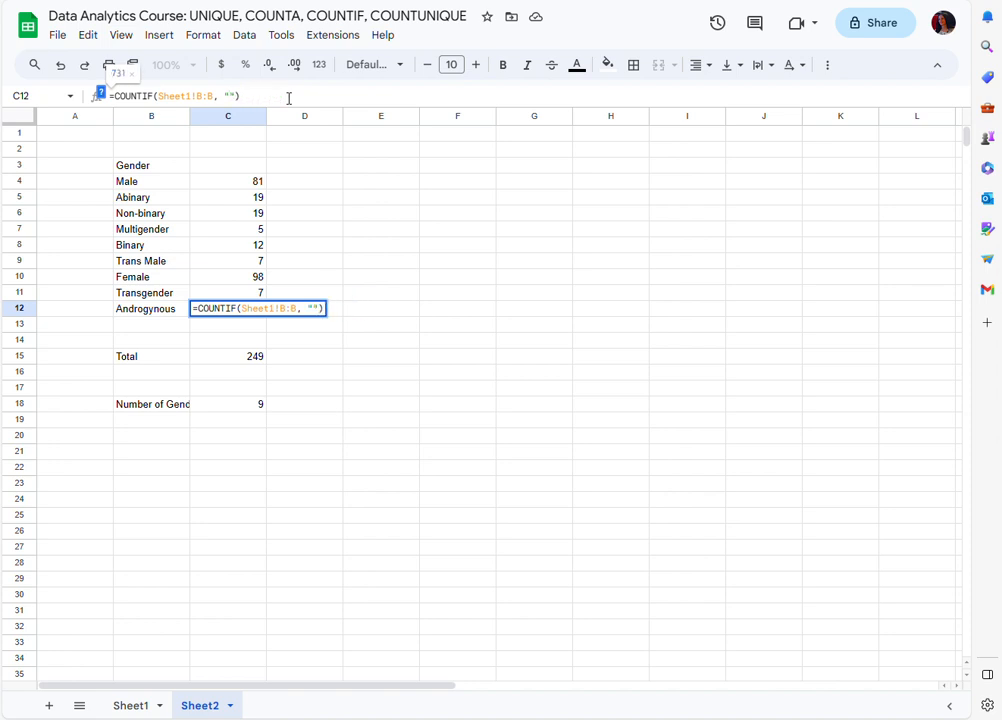
pyautogui.write('Androgynous')
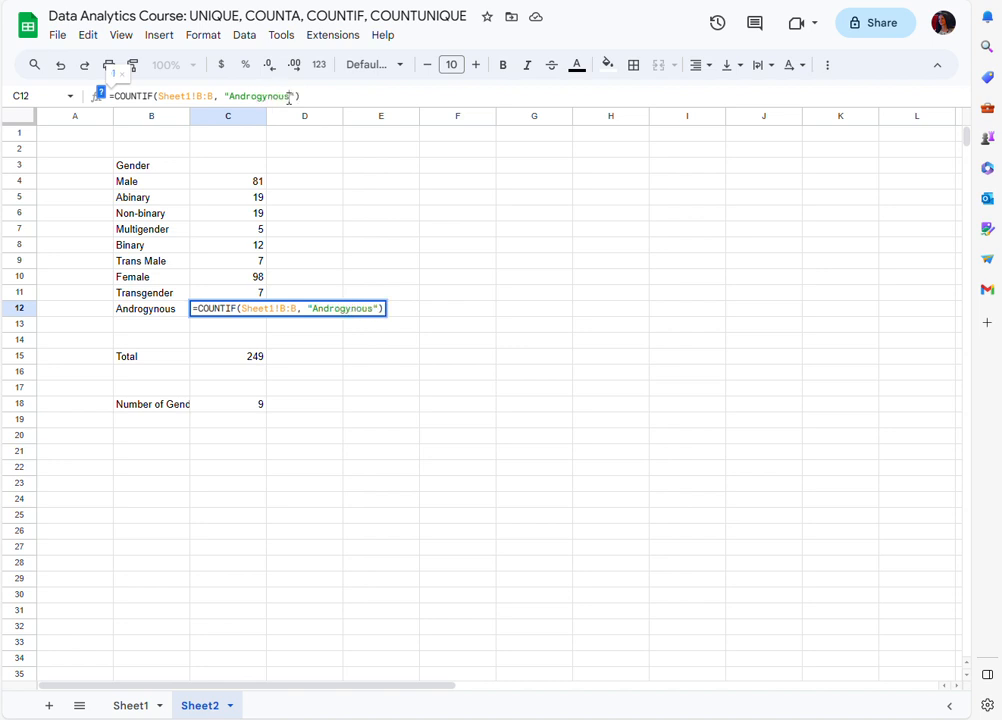
pyautogui.press('Return')
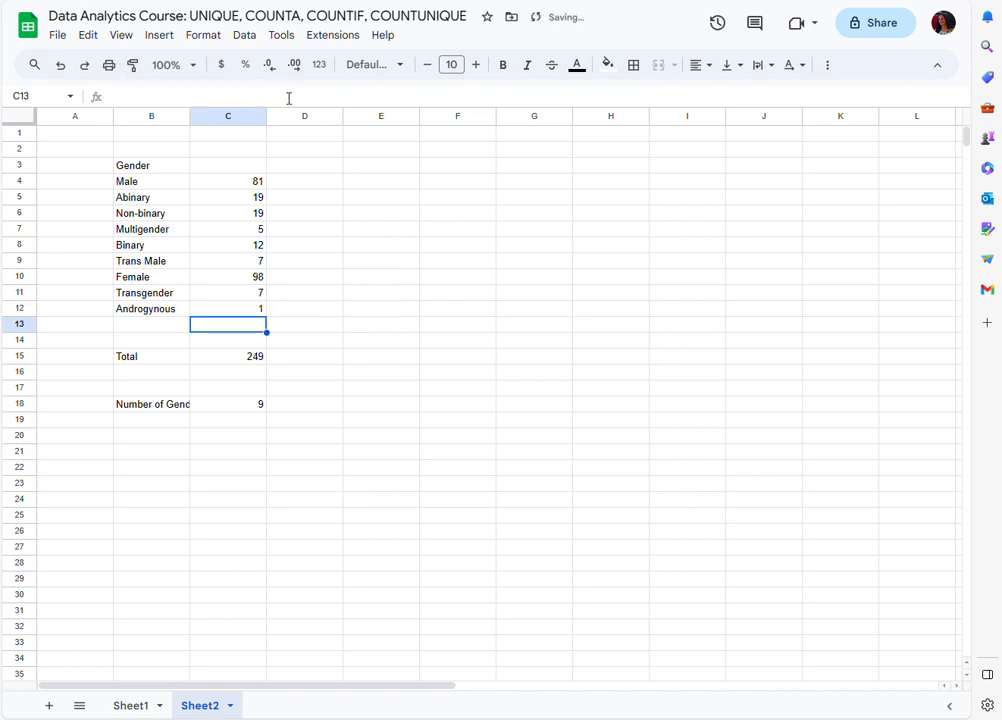